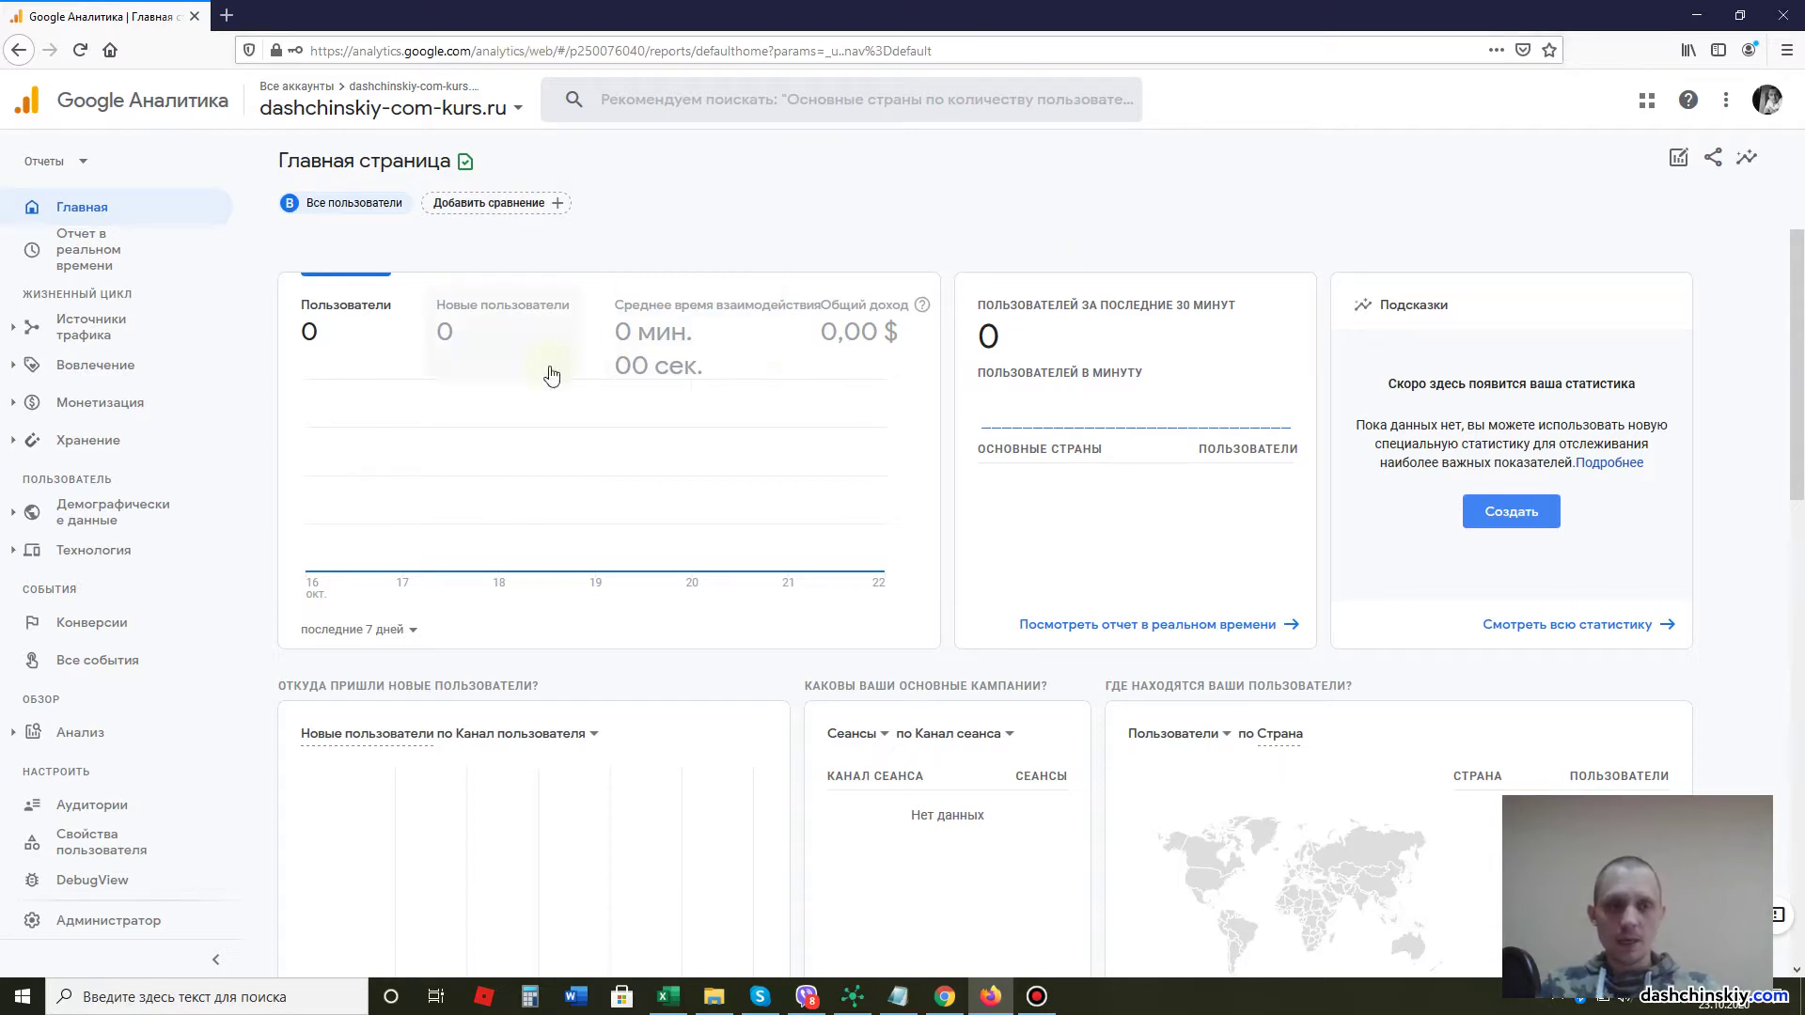
mouse_move(485, 534)
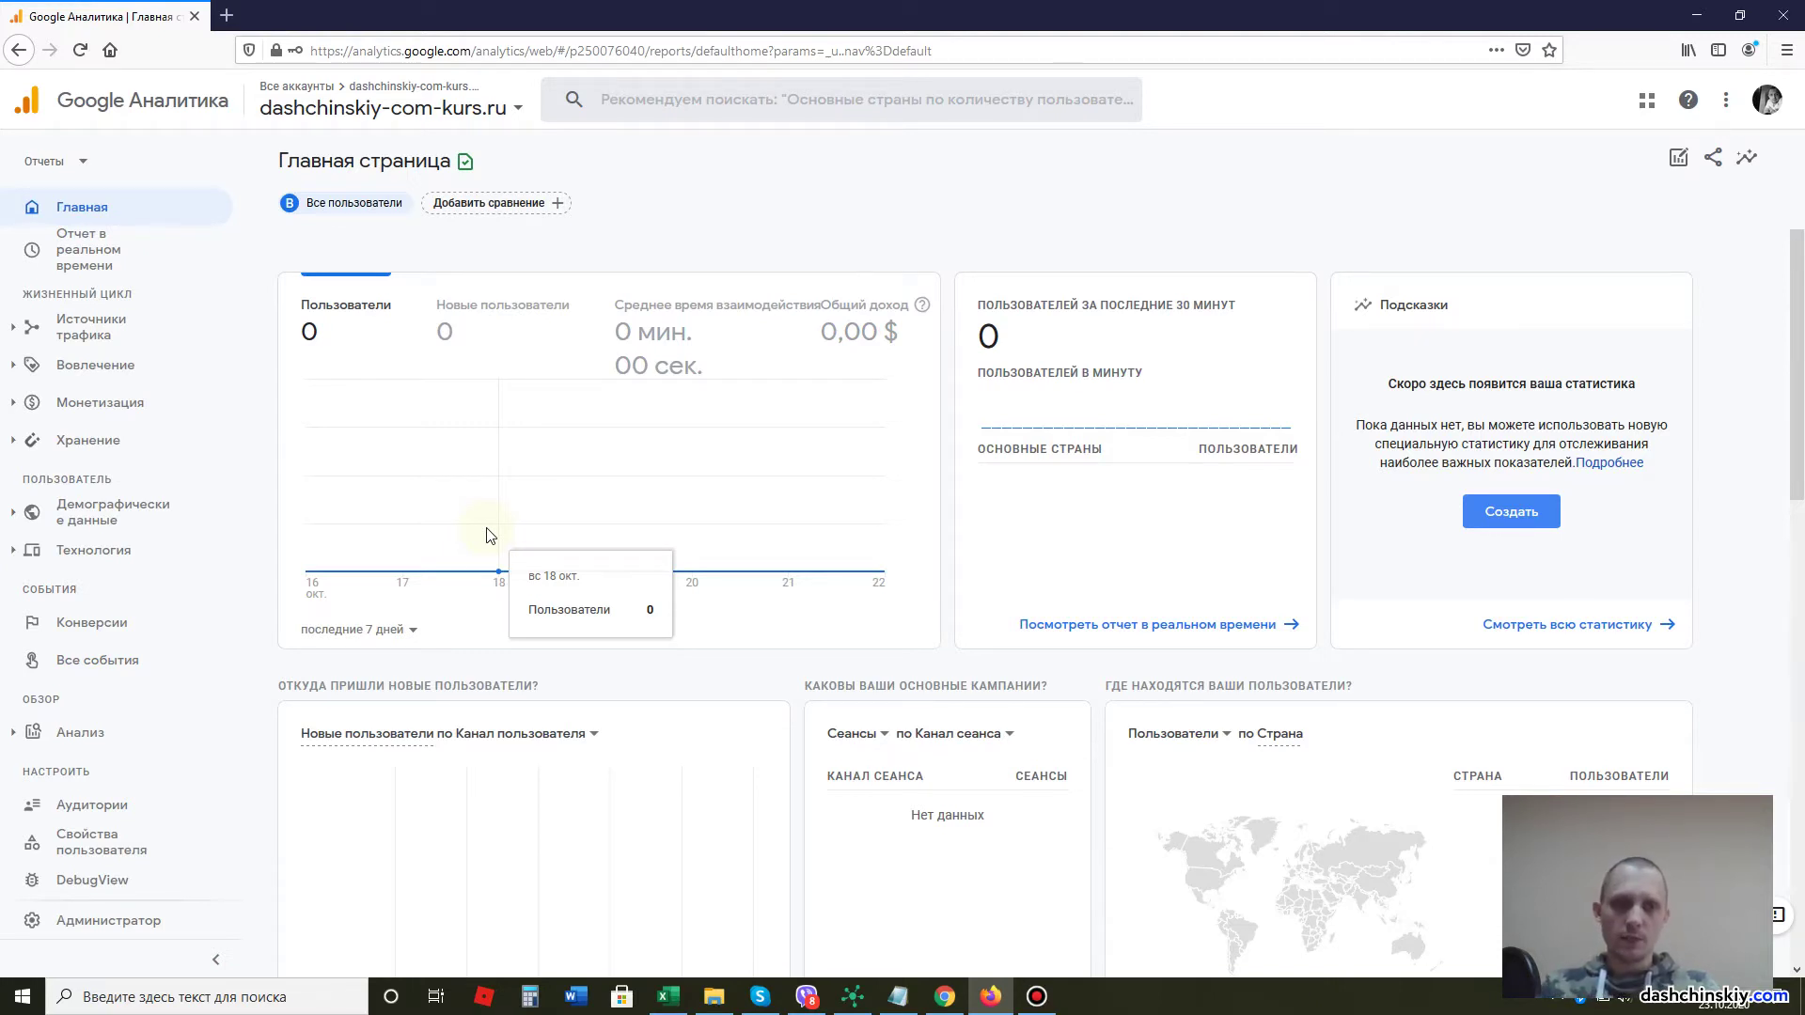
click(154, 920)
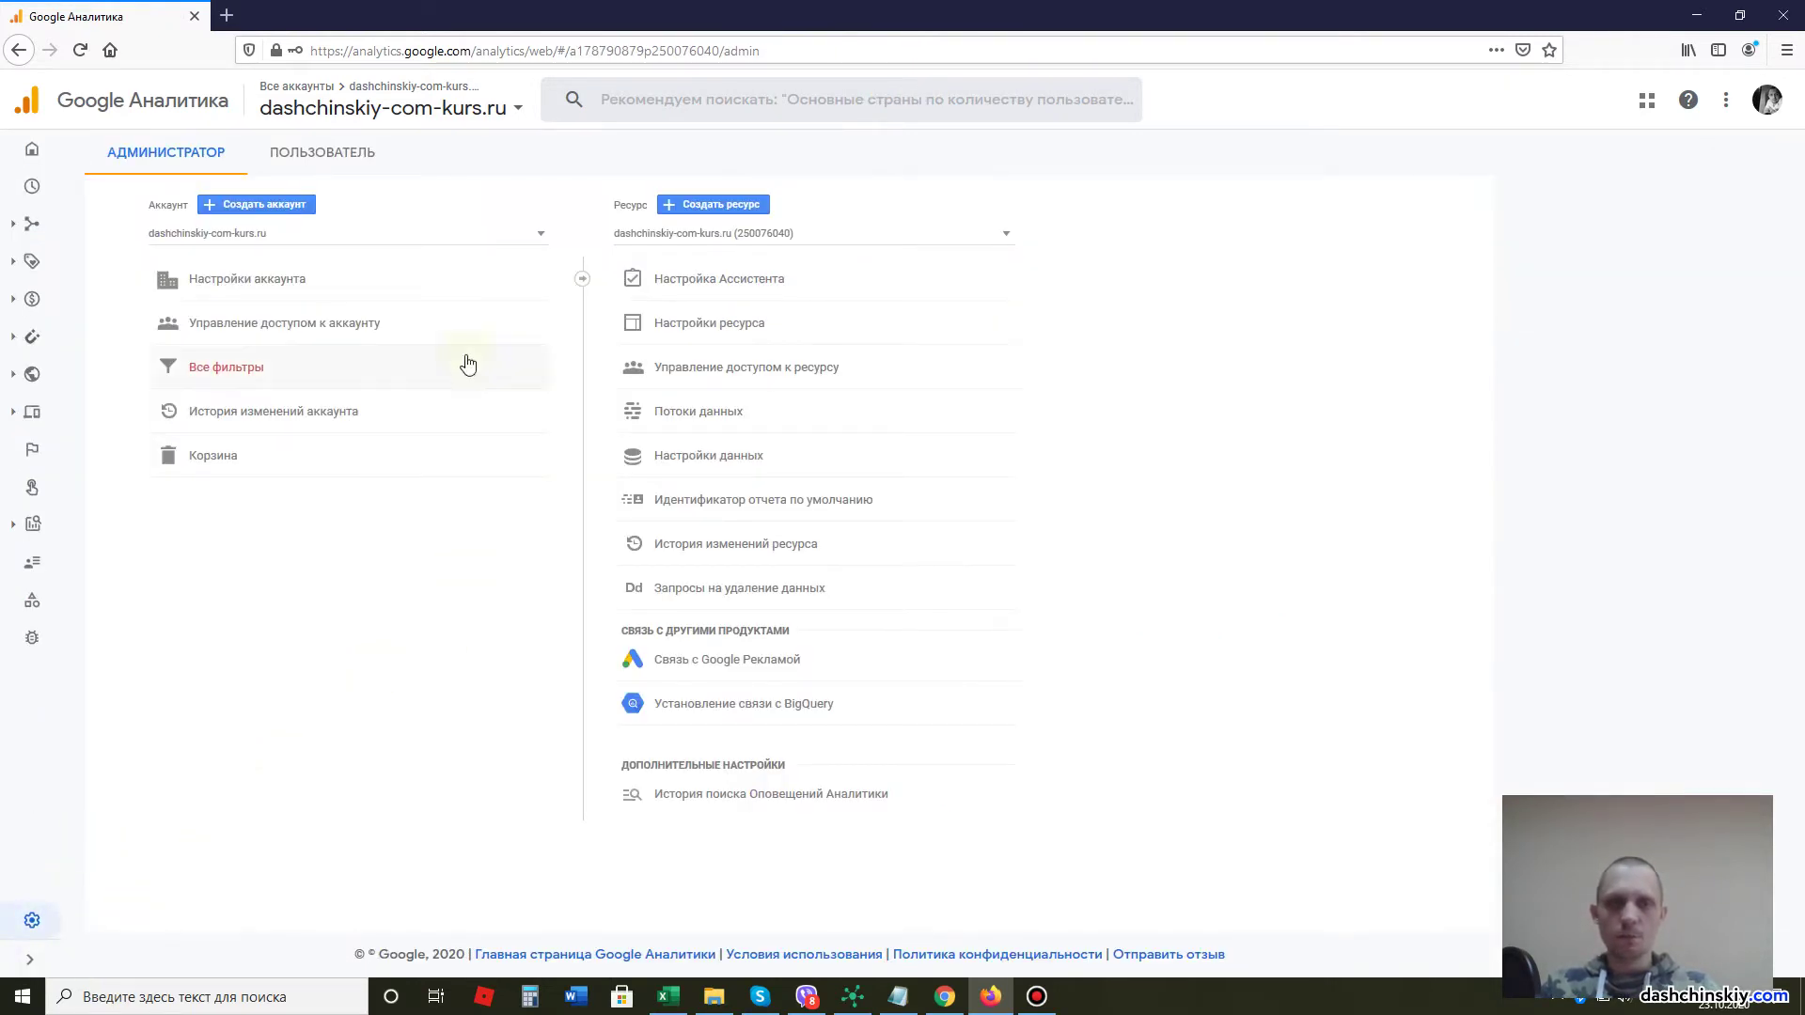
click(781, 235)
click(798, 310)
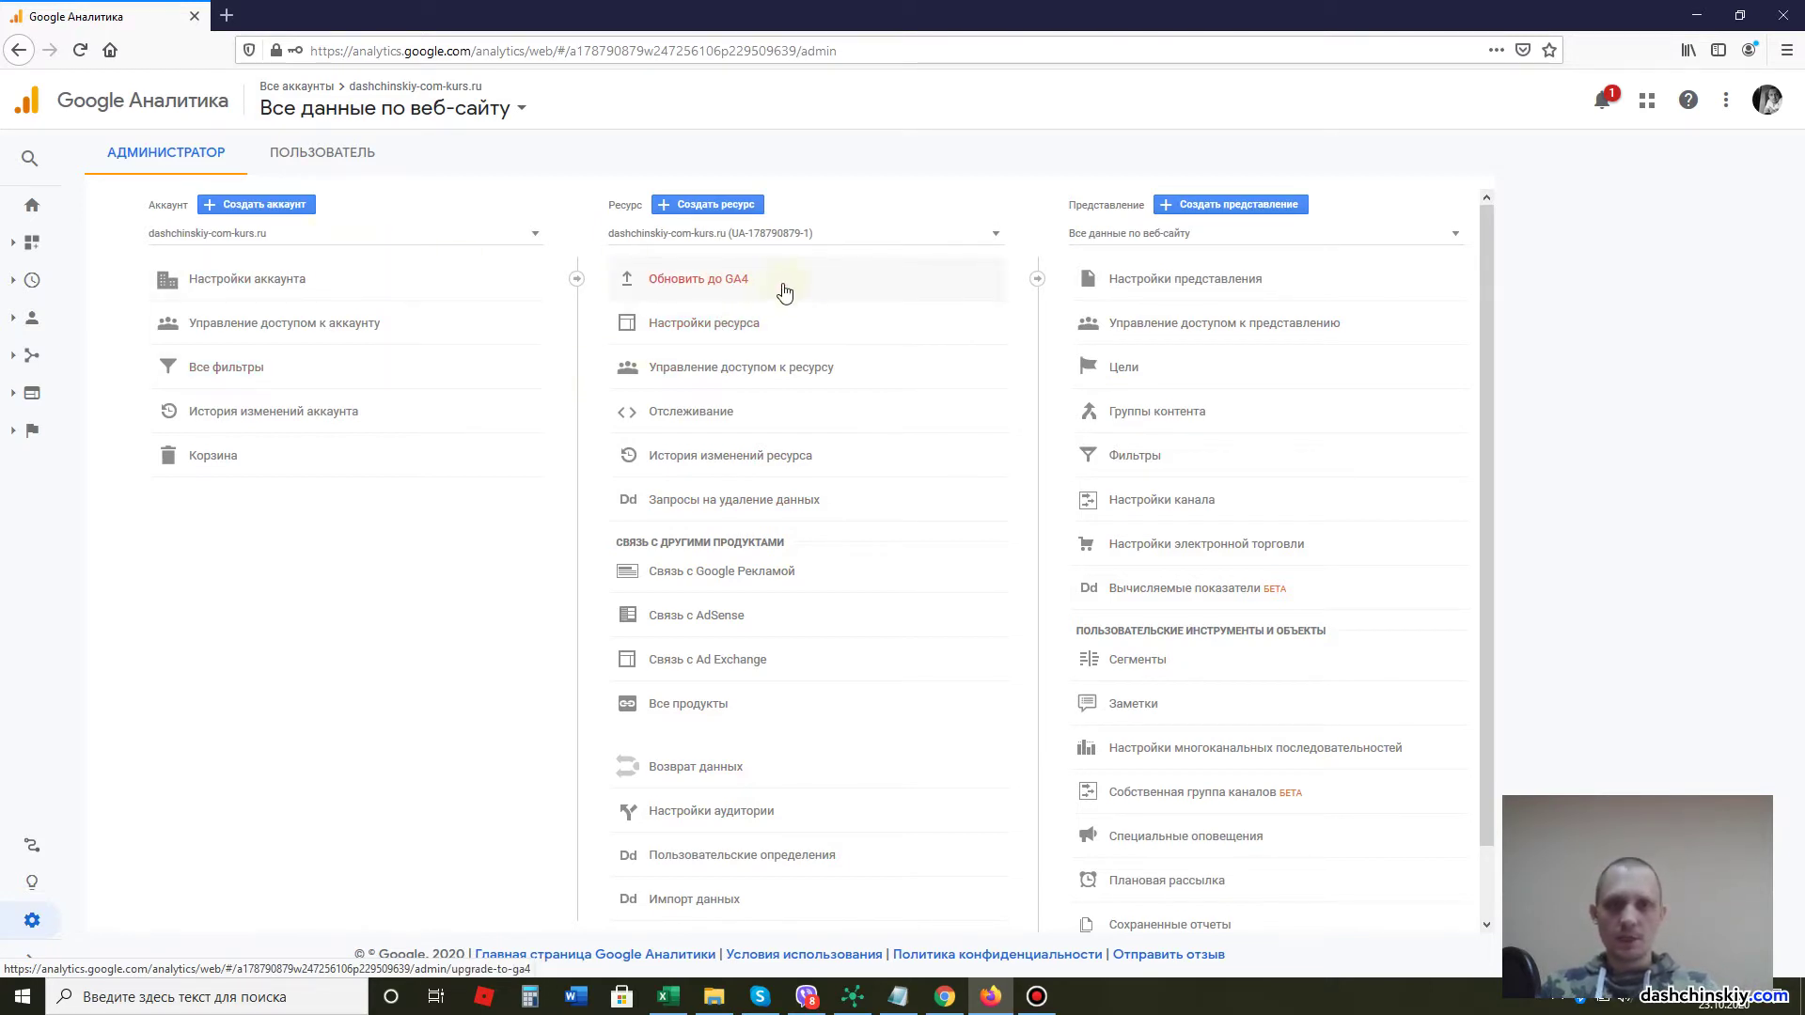
click(744, 230)
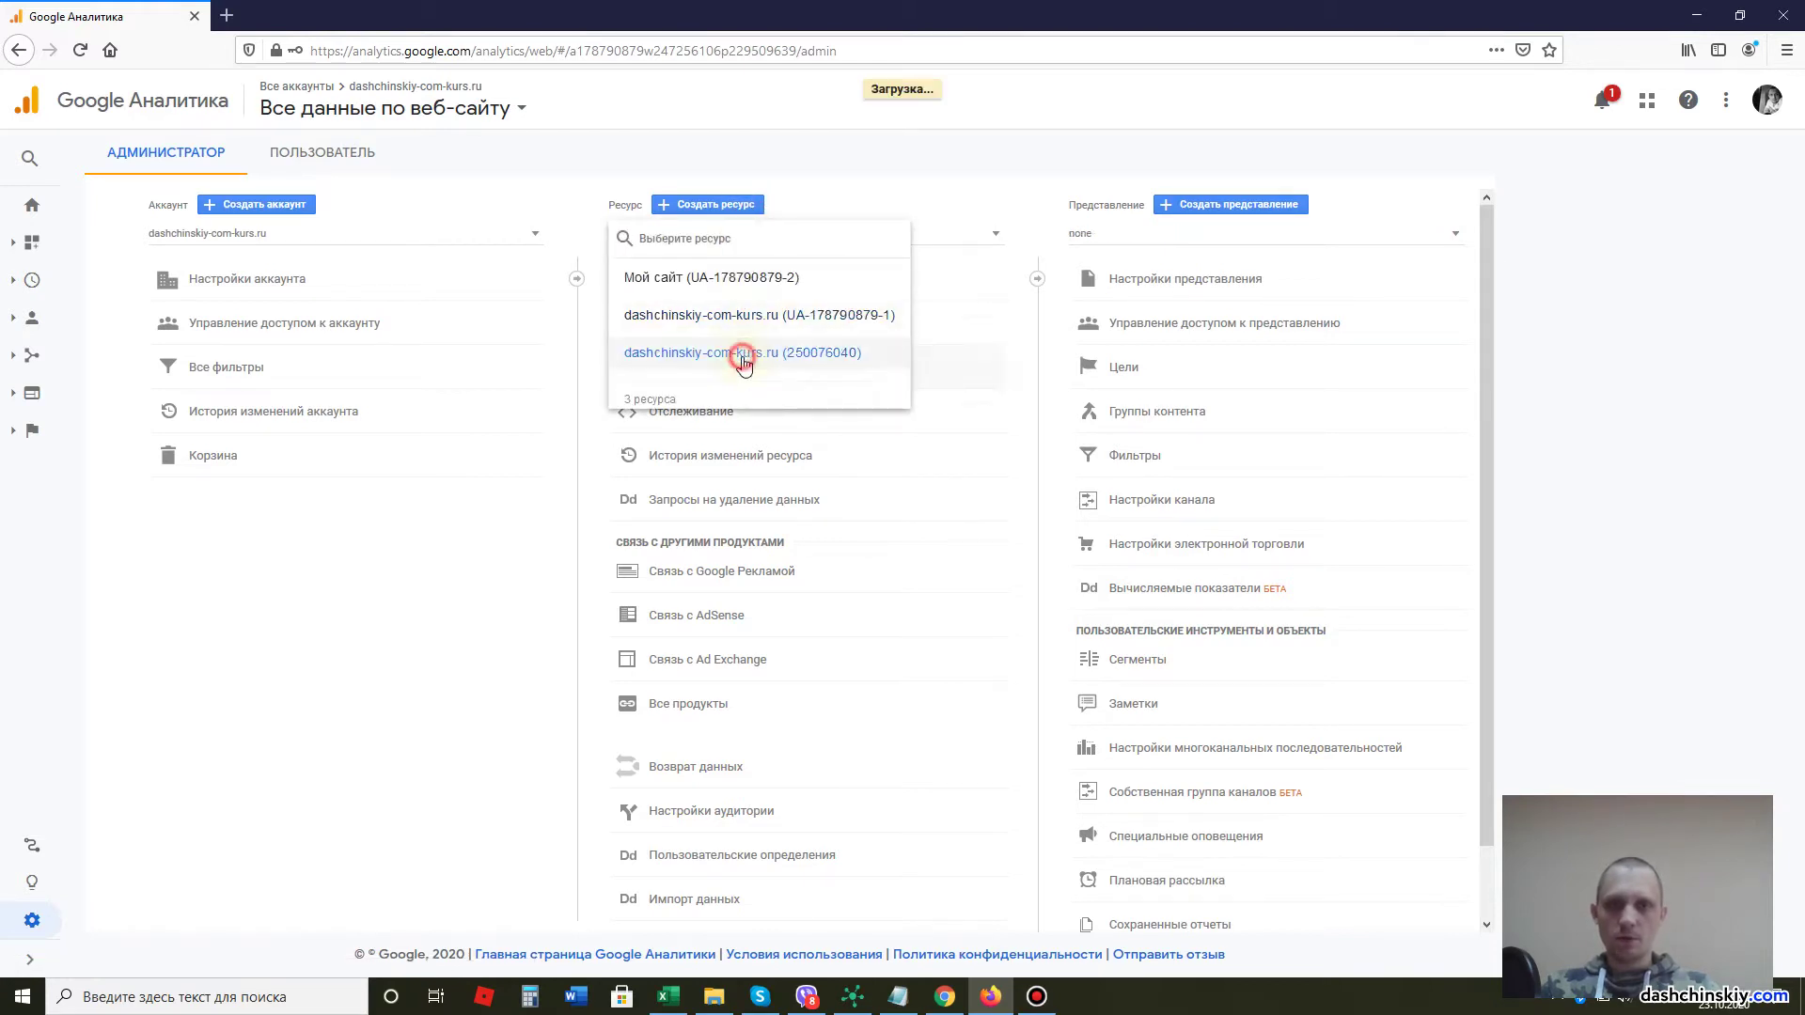
click(737, 354)
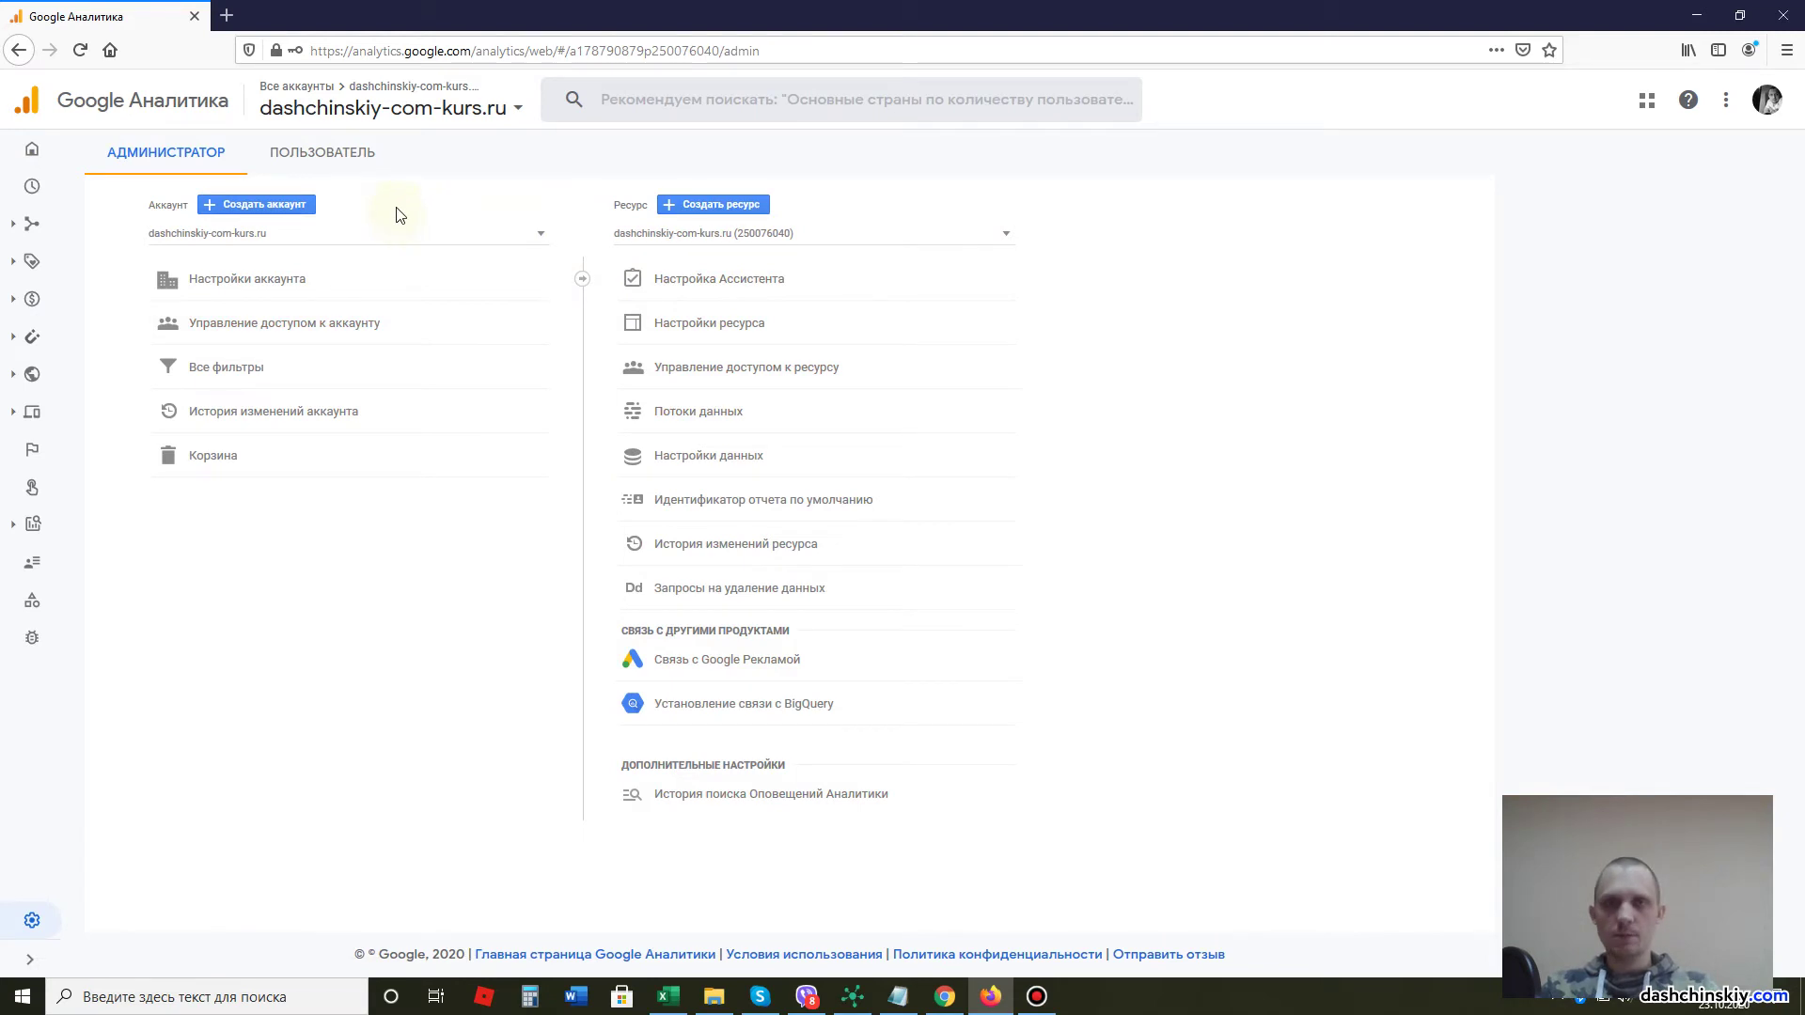
Start creating an account named "Новый", keep the recommended data sharing settings, and continue to the property setup.
click(277, 220)
click(371, 398)
text(Новый)
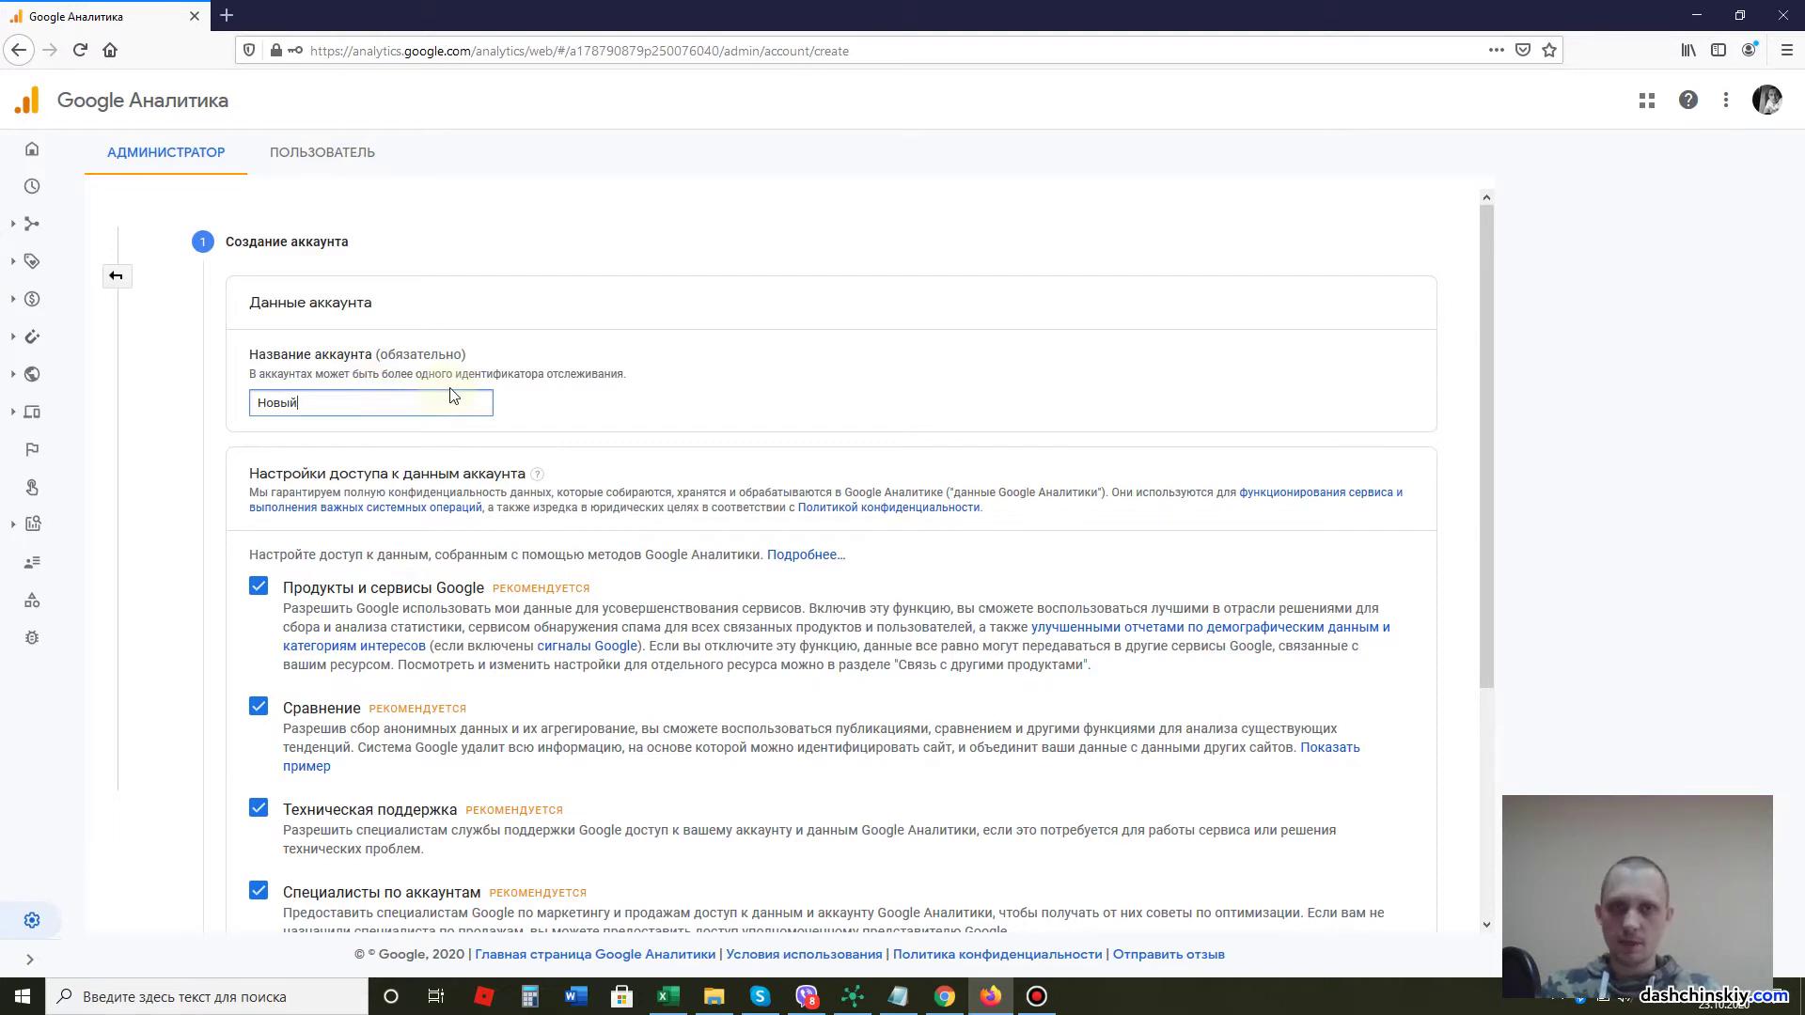
scroll(452, 395, down, 5)
click(266, 640)
Name the new account's property "Новый".
click(524, 491)
text(Новый)
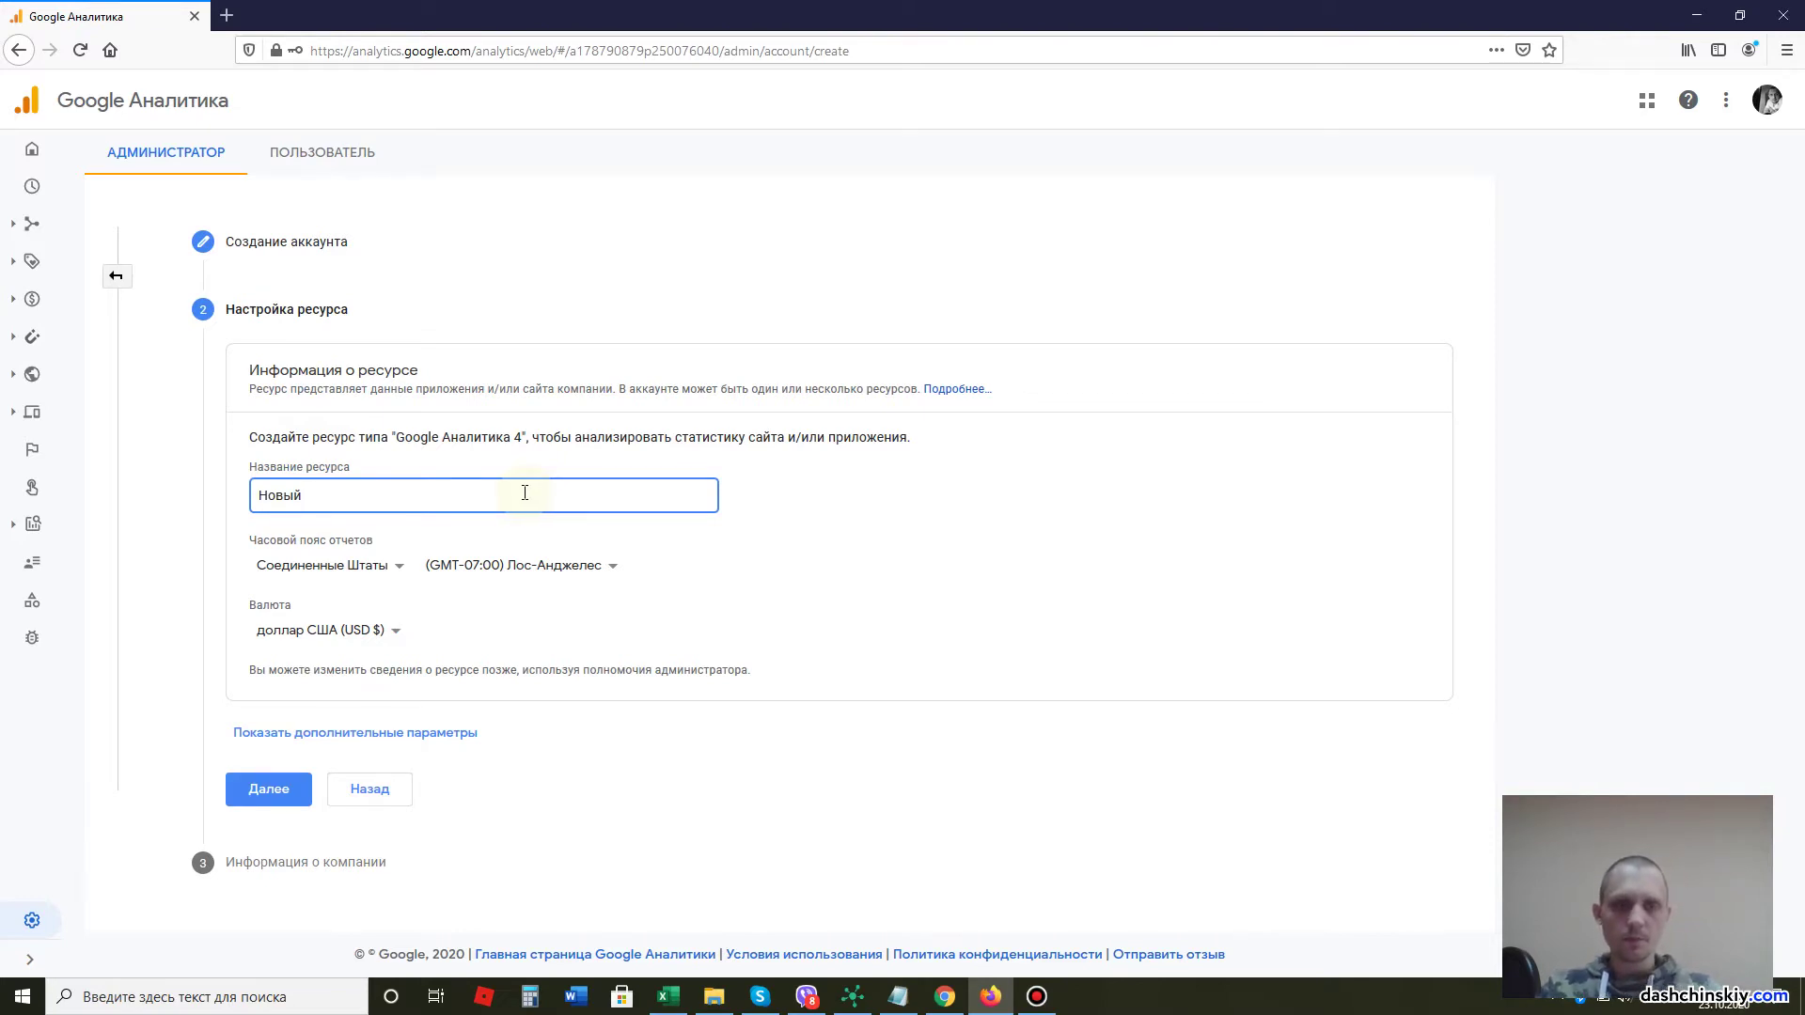
click(278, 792)
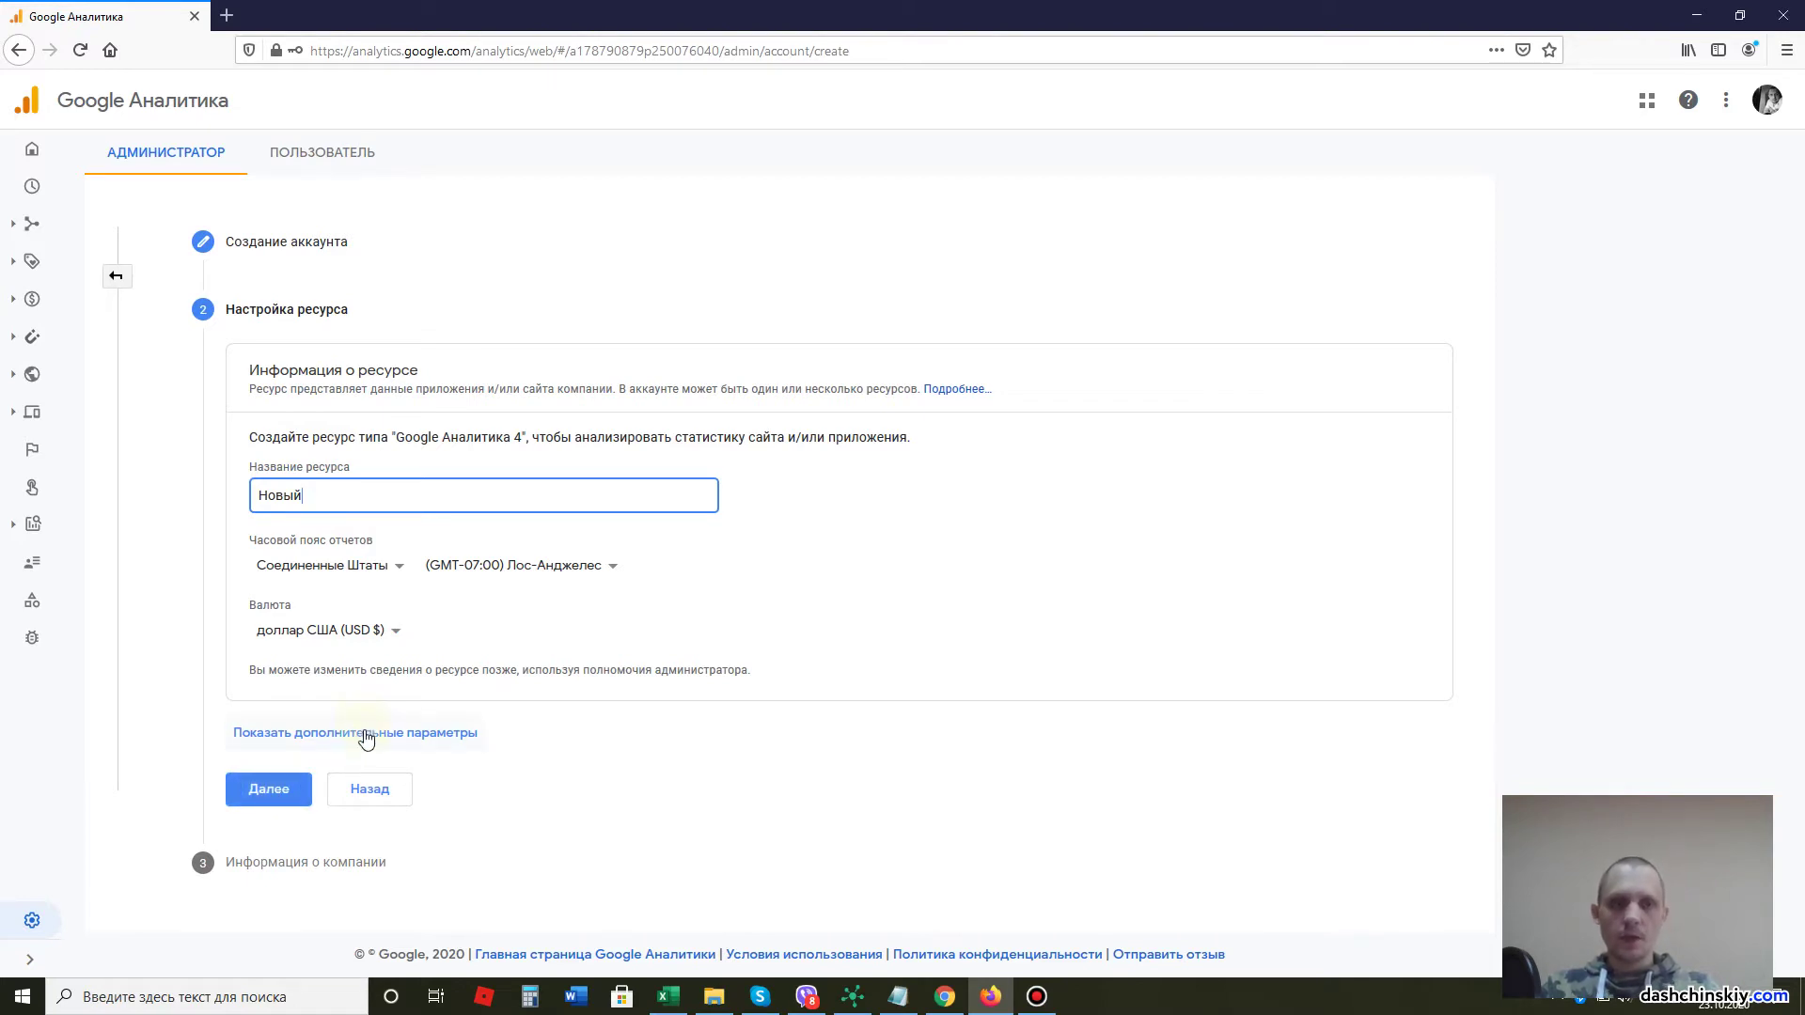
click(422, 743)
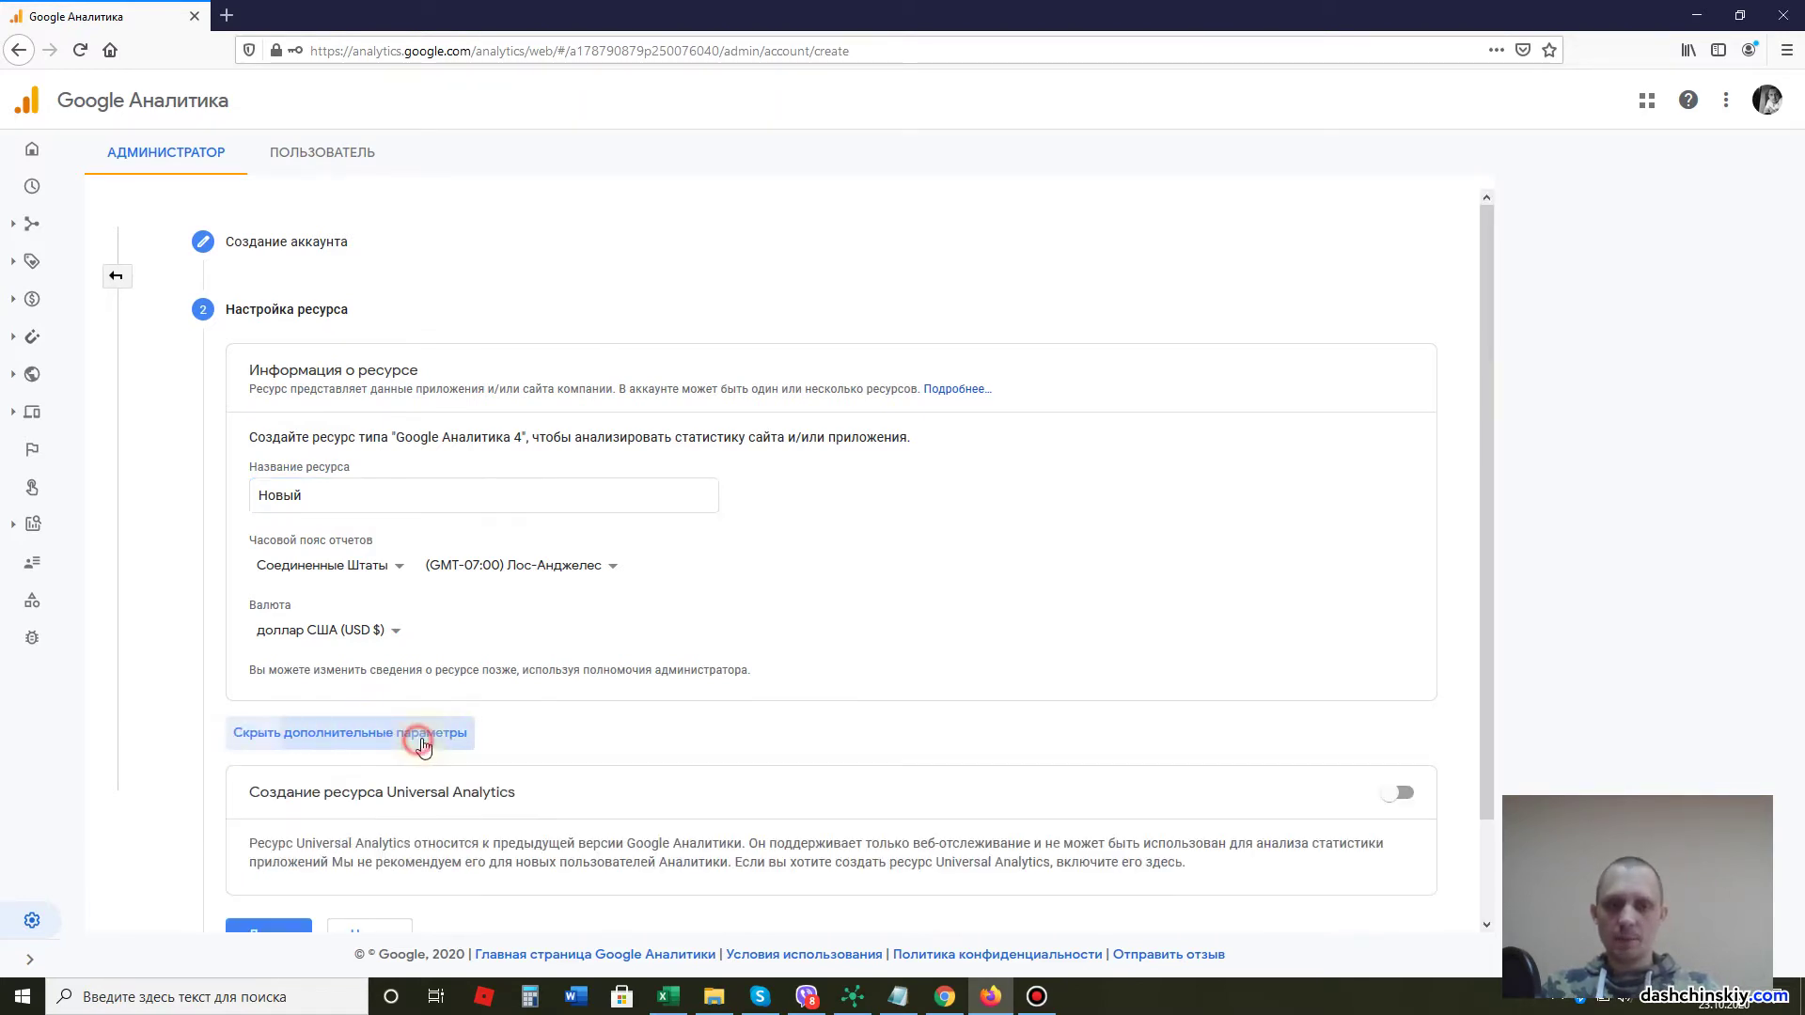
scroll(422, 743, down, 1)
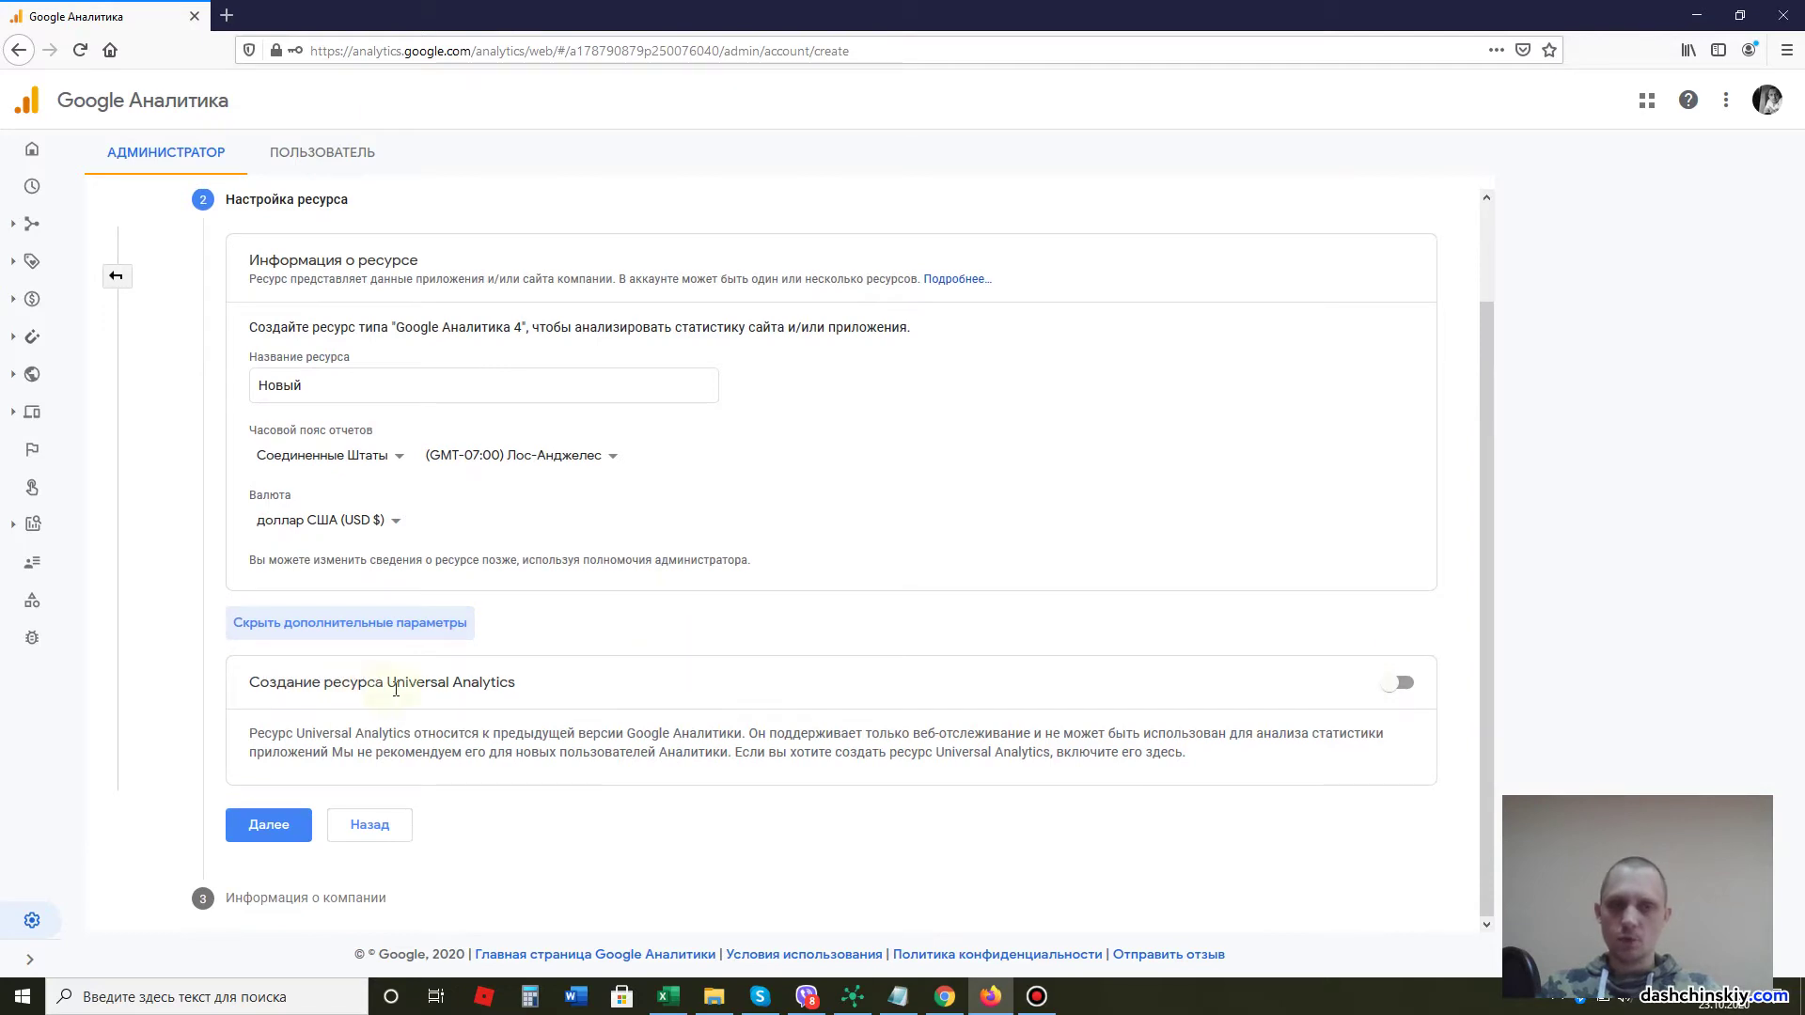
click(1396, 684)
scroll(1391, 688, down, 3)
click(402, 562)
text(site.by)
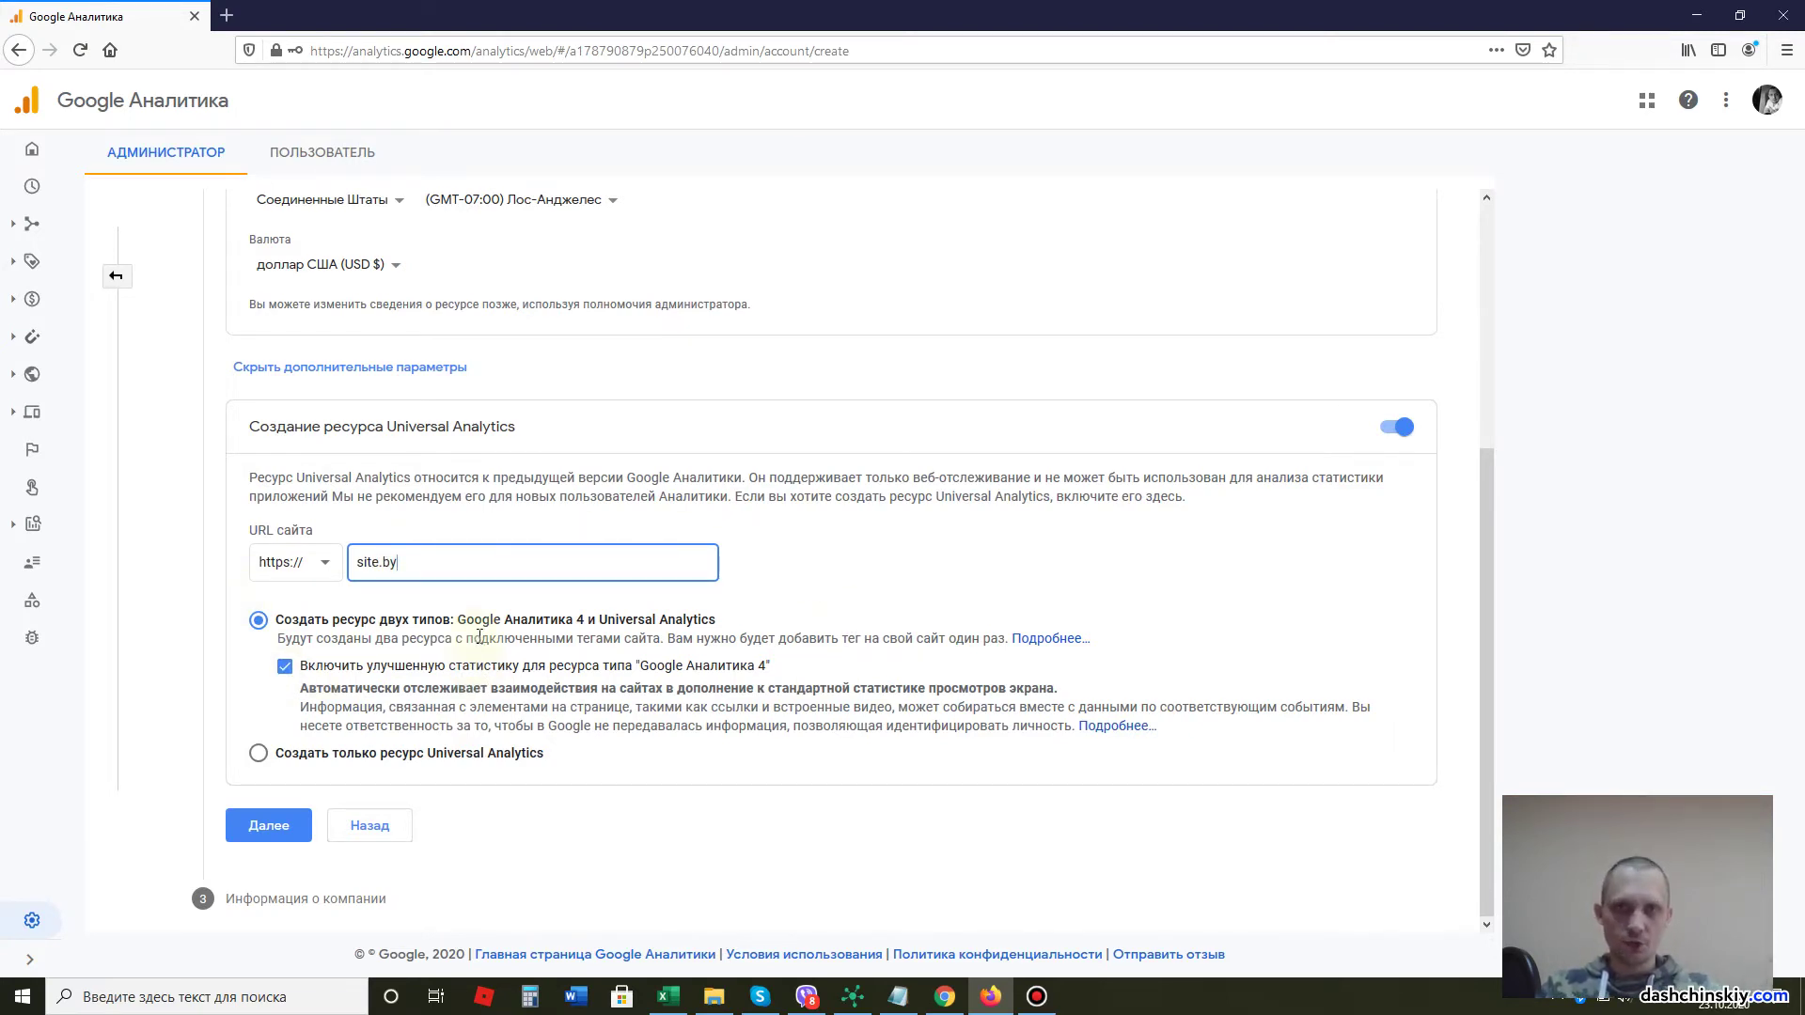
click(268, 825)
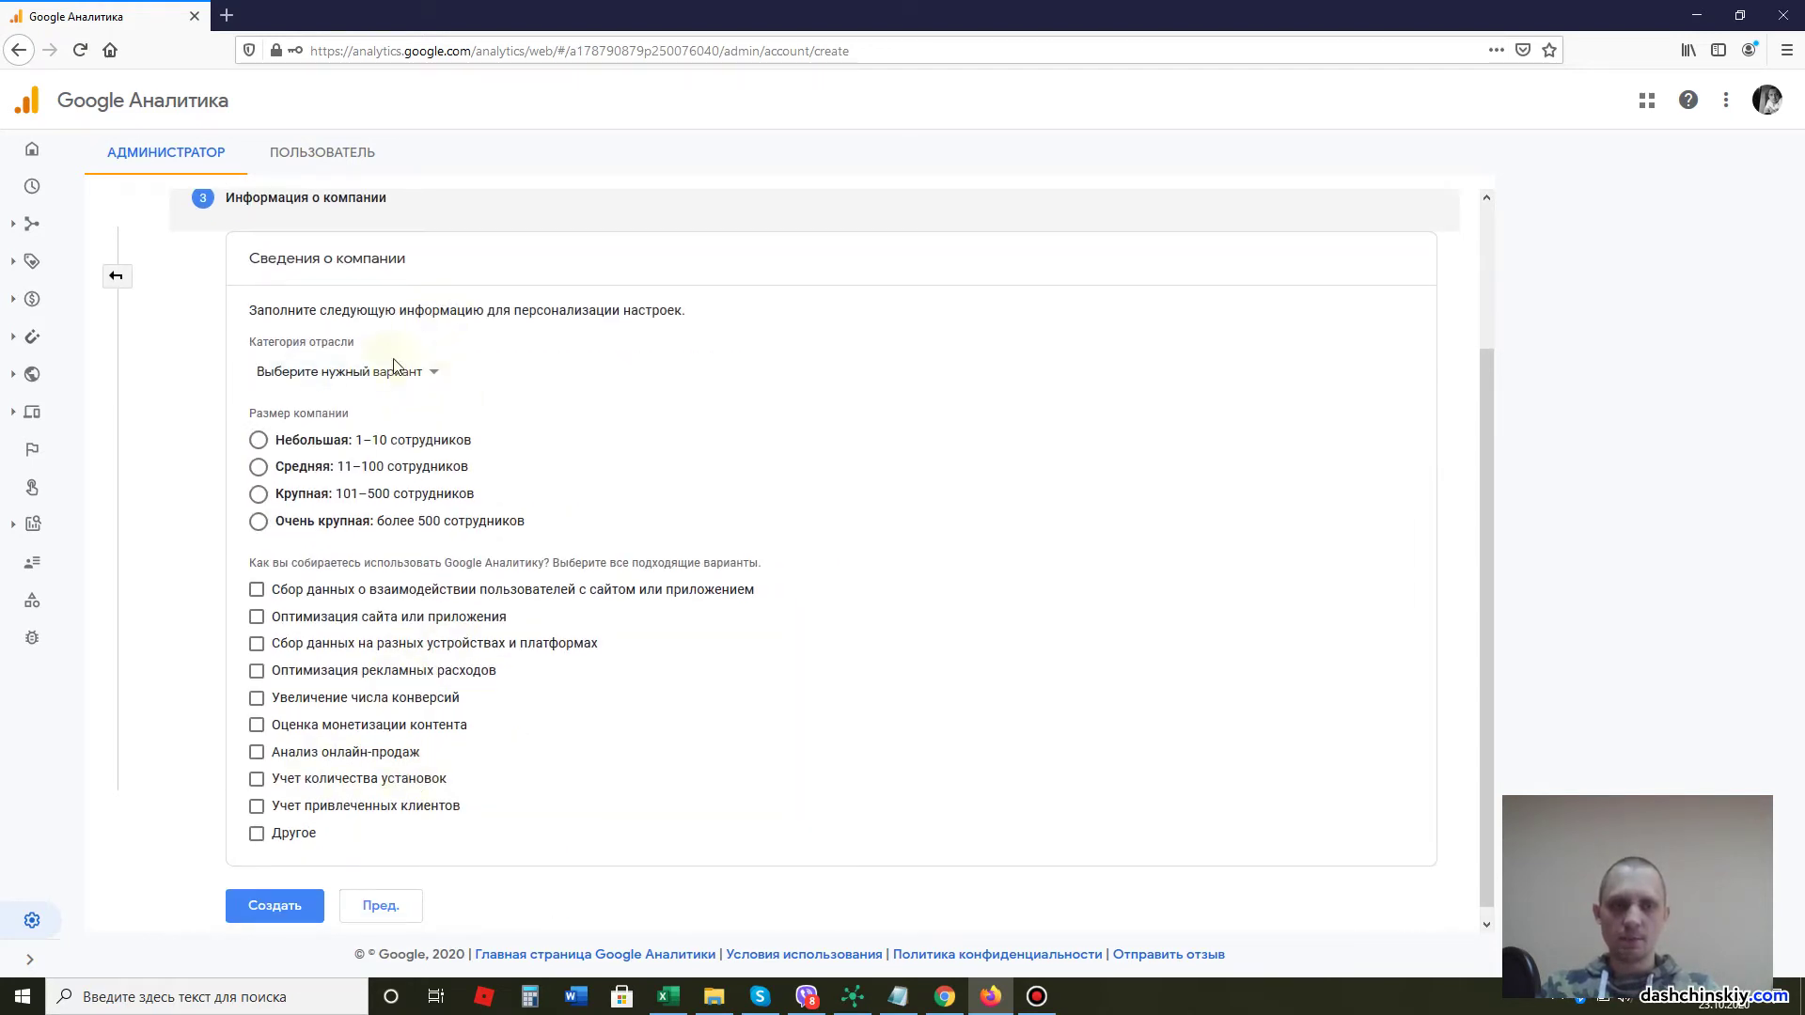
Create the account without company details, accepting the terms of service, GDPR data processing terms and controller data protection terms.
click(286, 908)
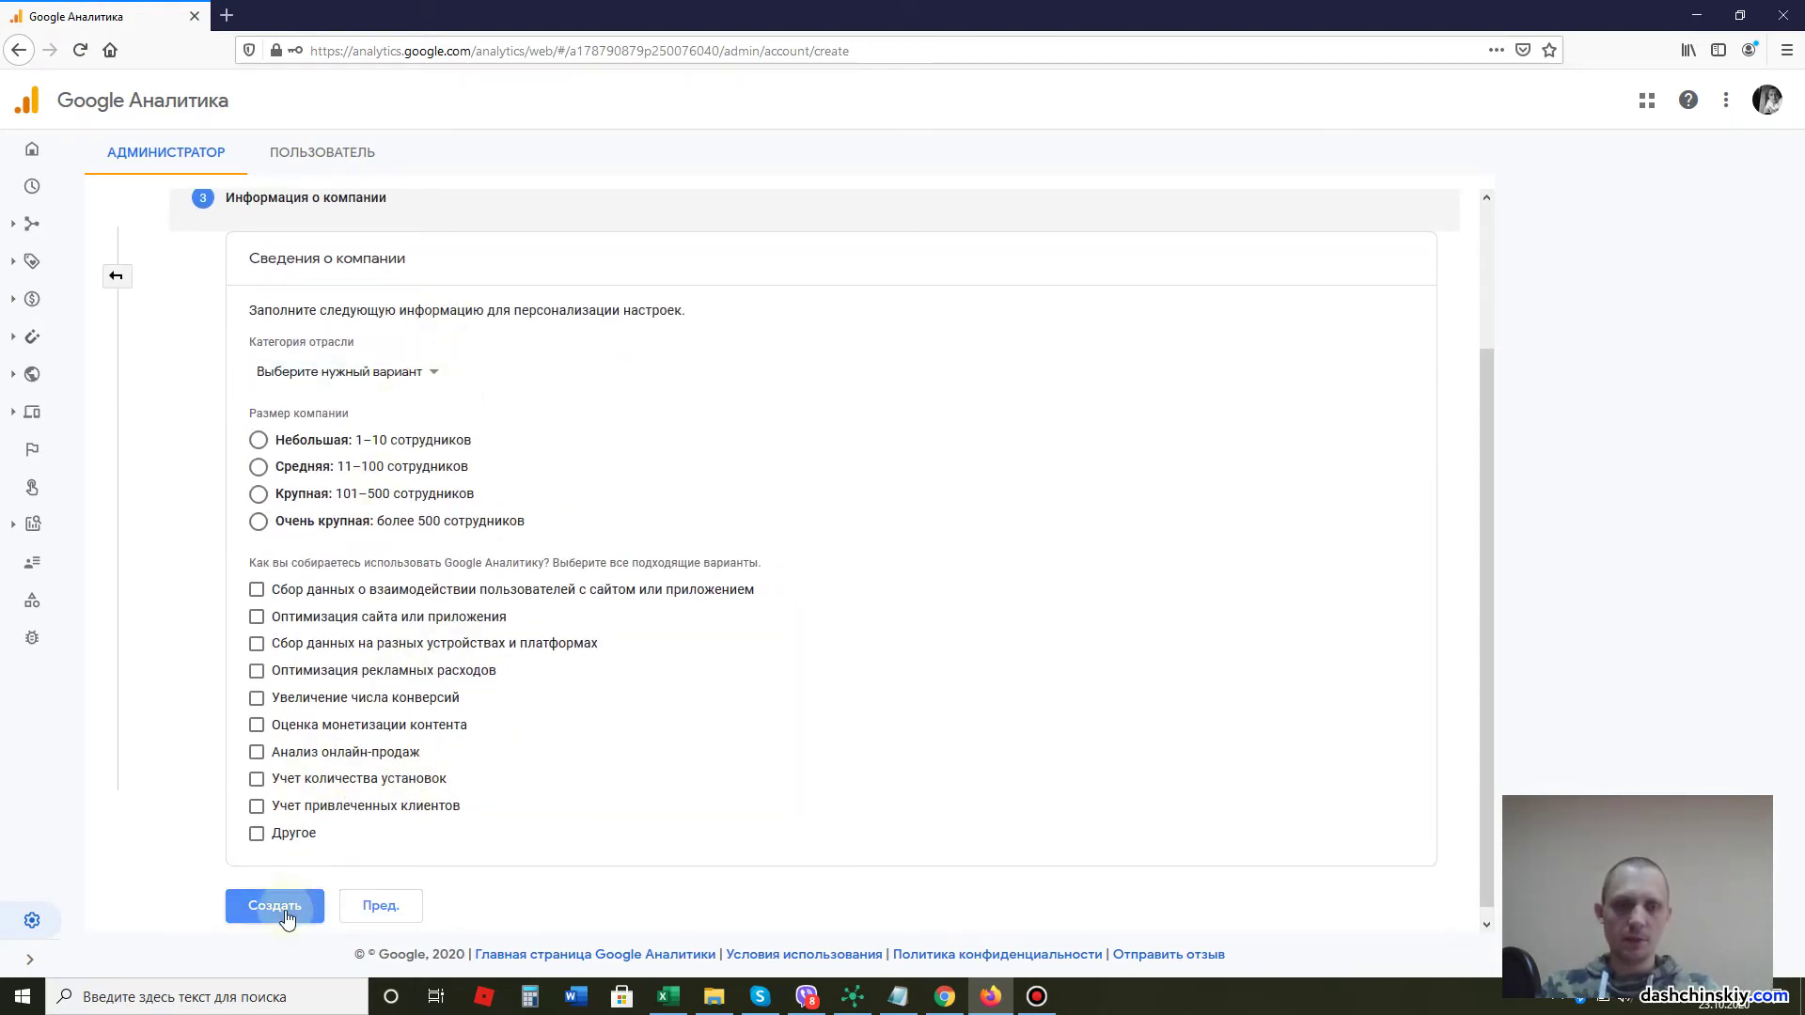
click(671, 443)
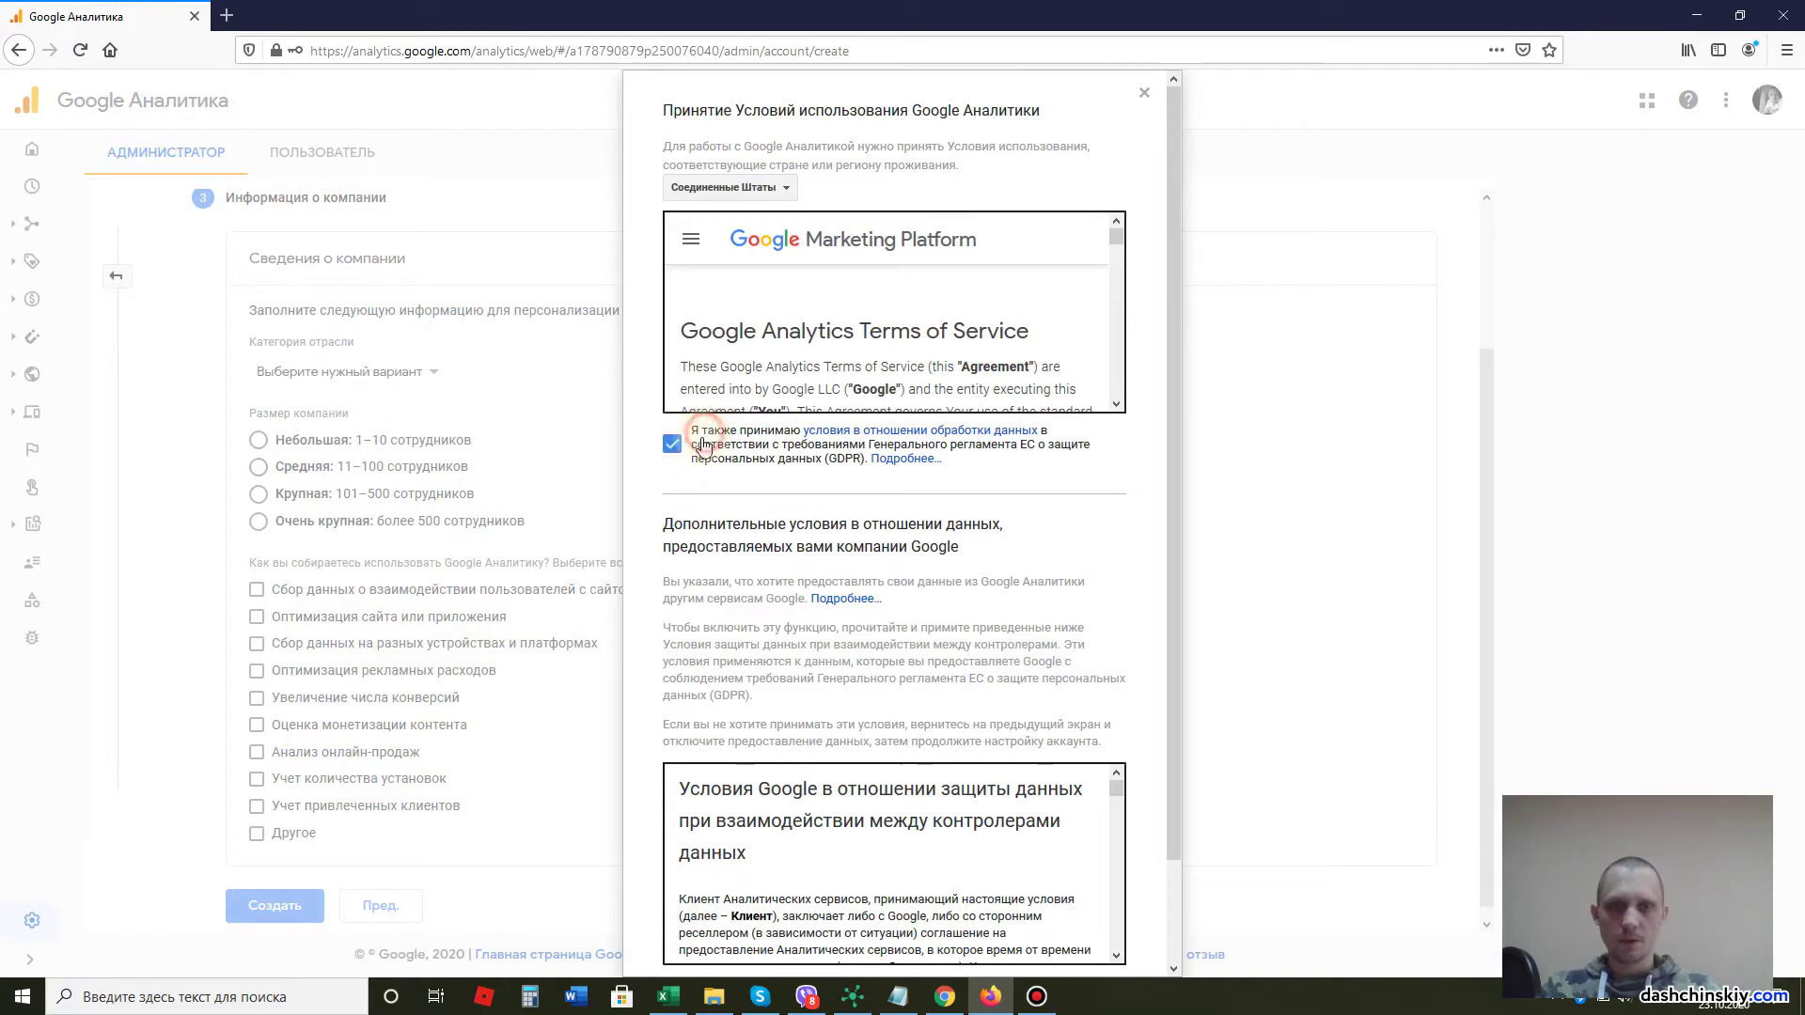
scroll(691, 926, down, 1)
click(672, 883)
click(697, 948)
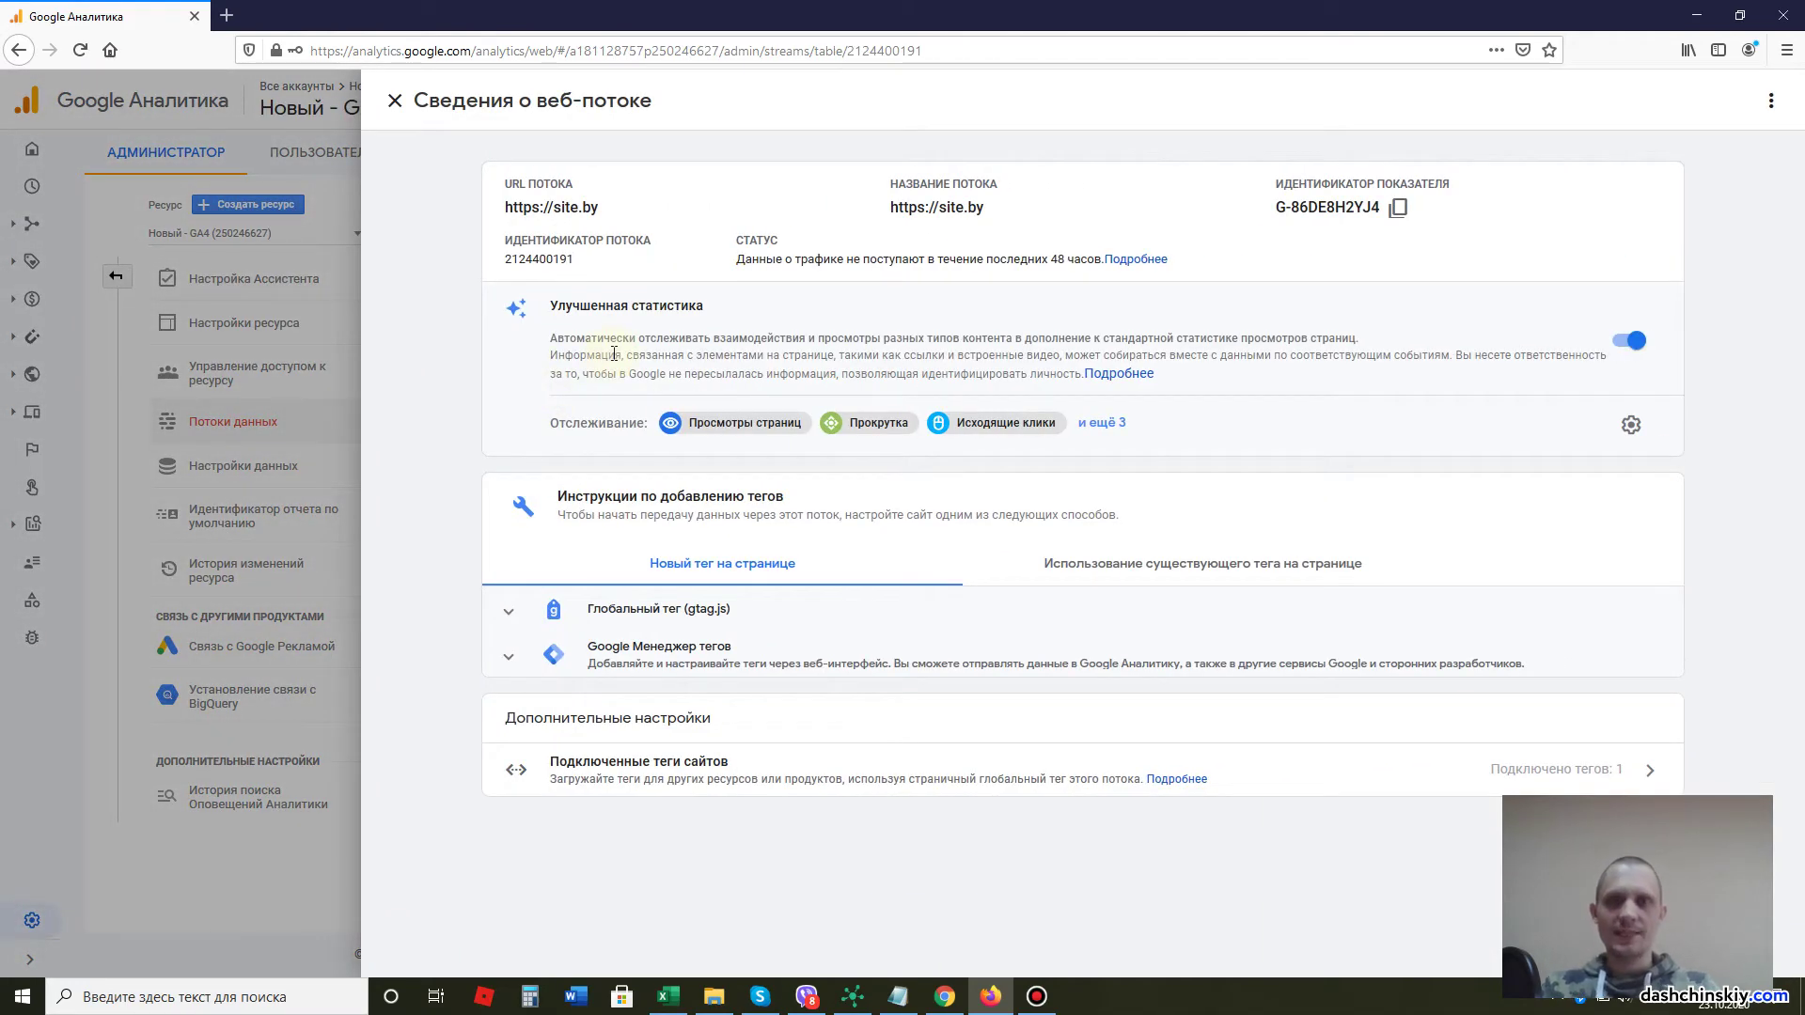
Close the web stream details, return to the administration overview, and view the list of properties in the new account.
click(395, 101)
click(115, 275)
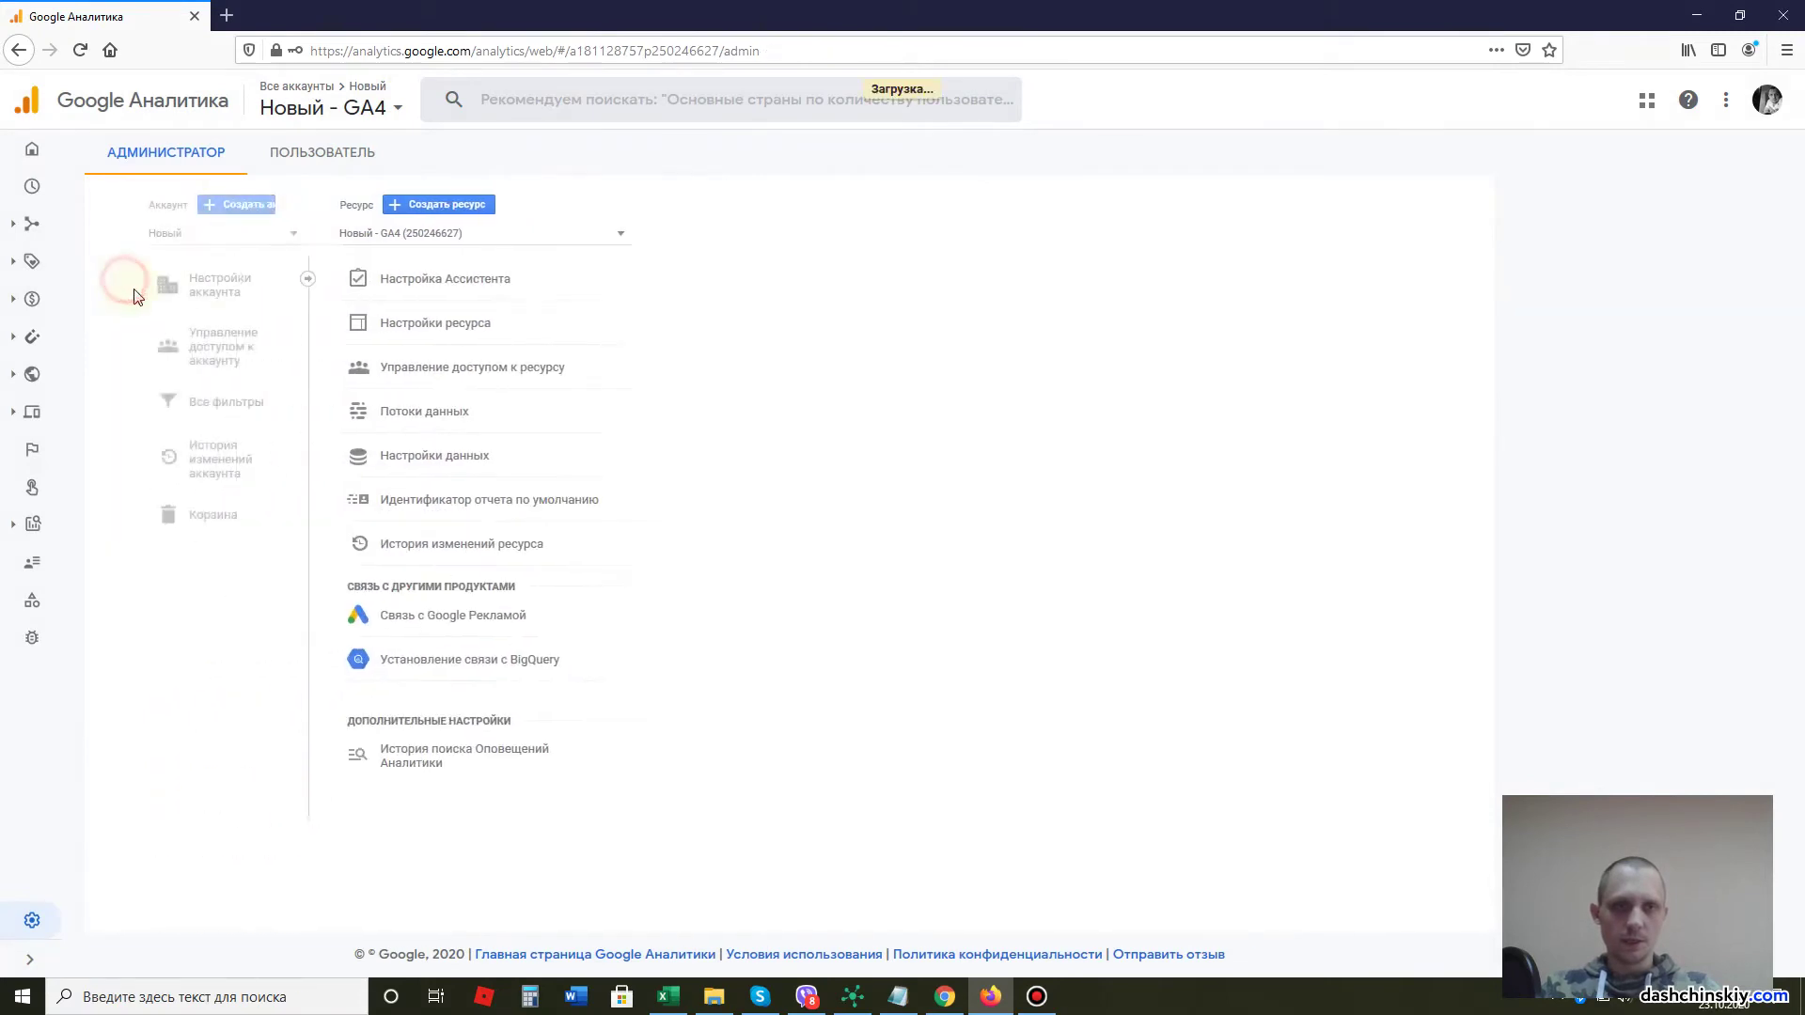
click(910, 232)
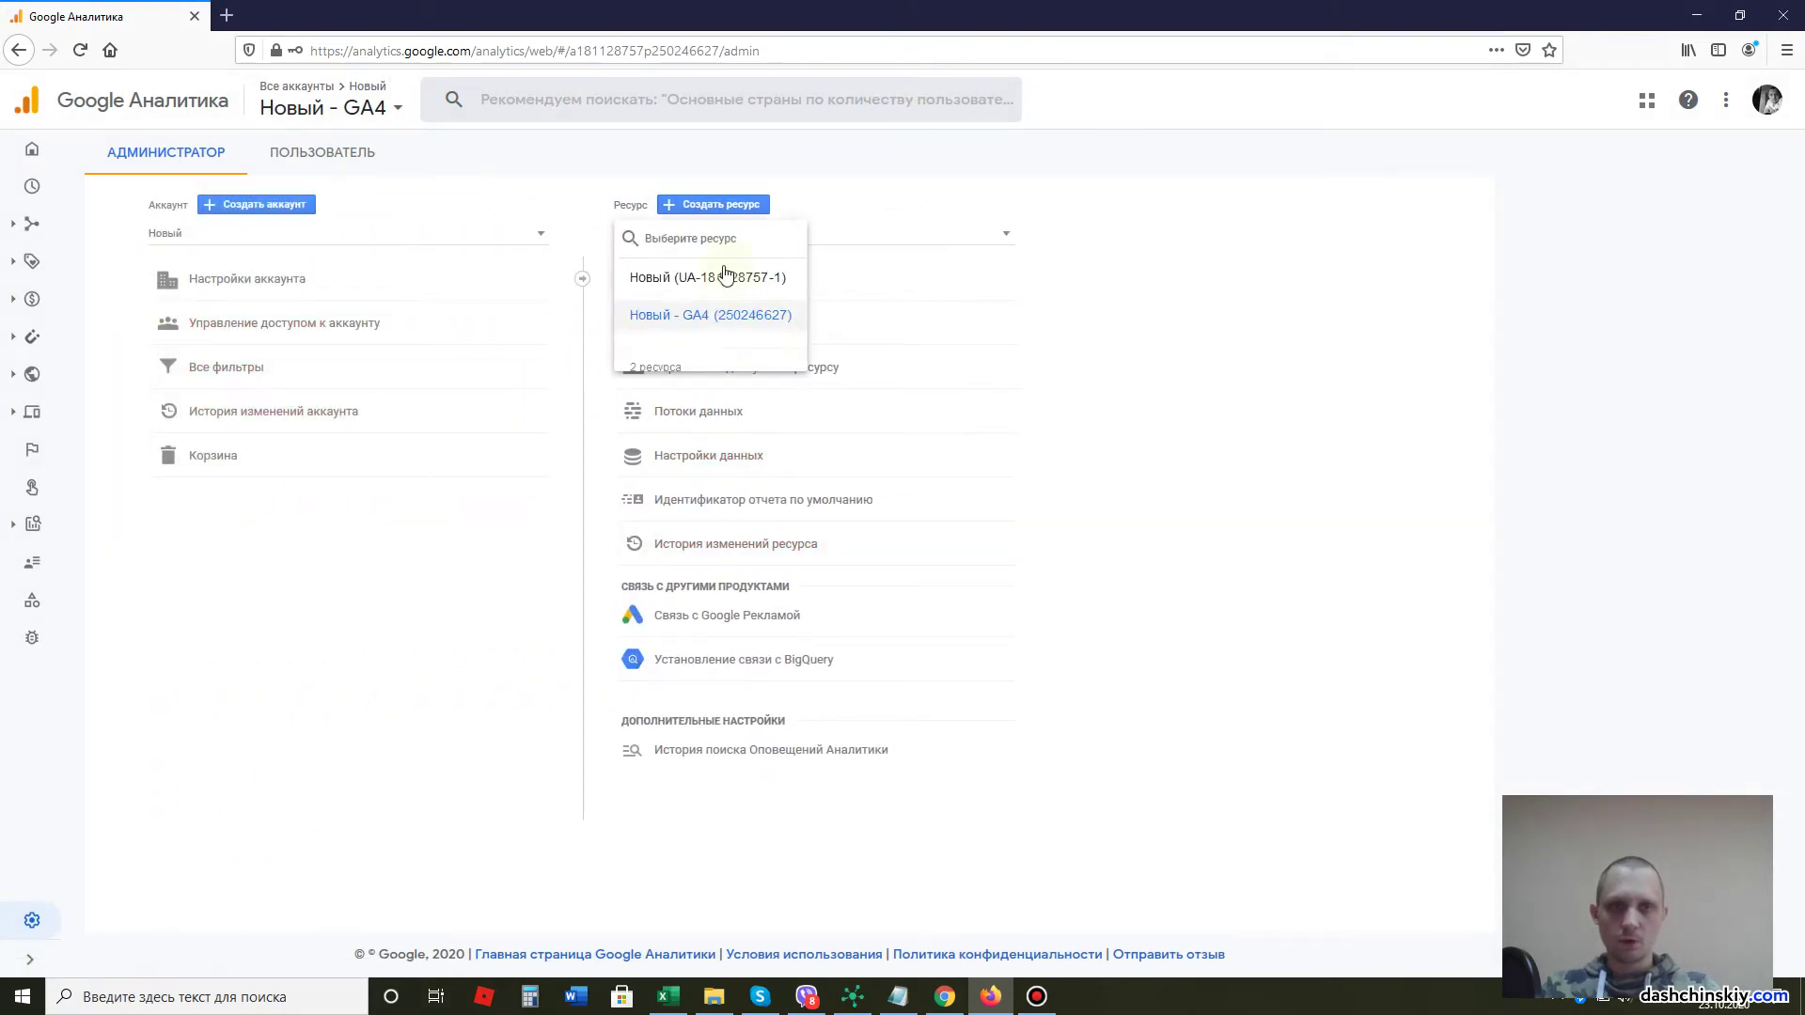
click(421, 626)
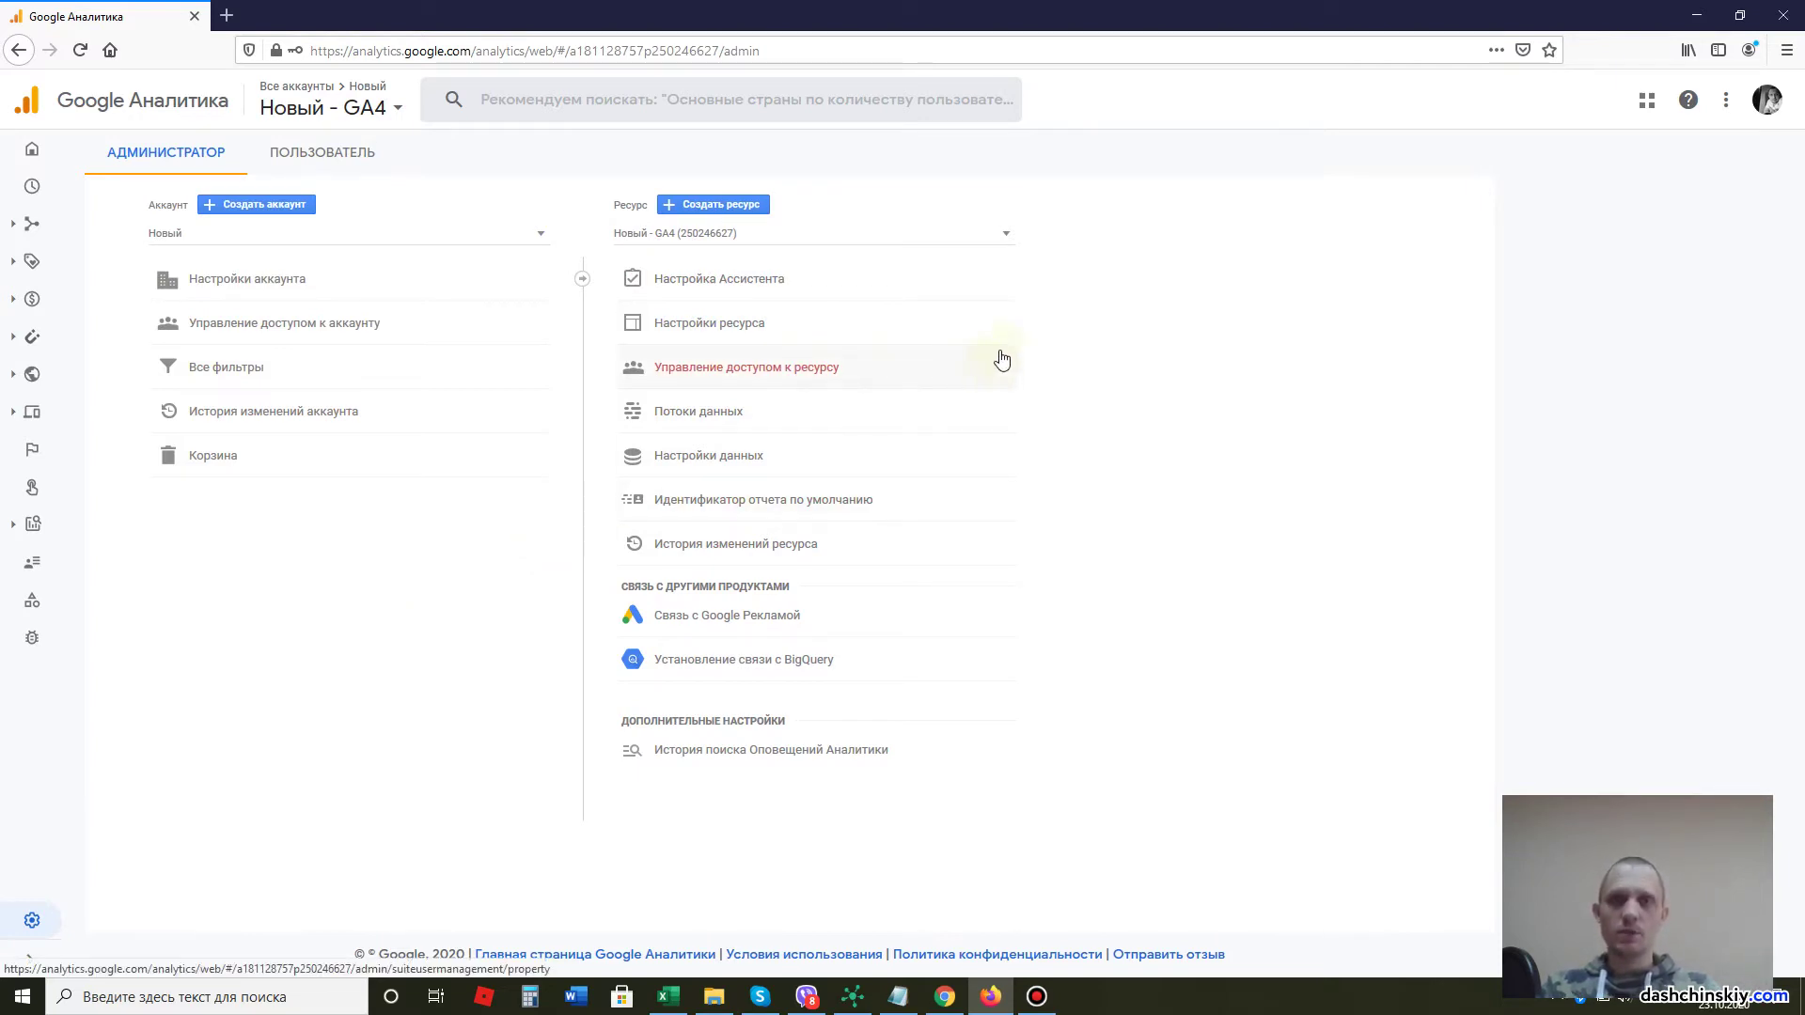
Start creating another account, also named "Новый", and continue to the property setup with the default data sharing settings.
click(280, 205)
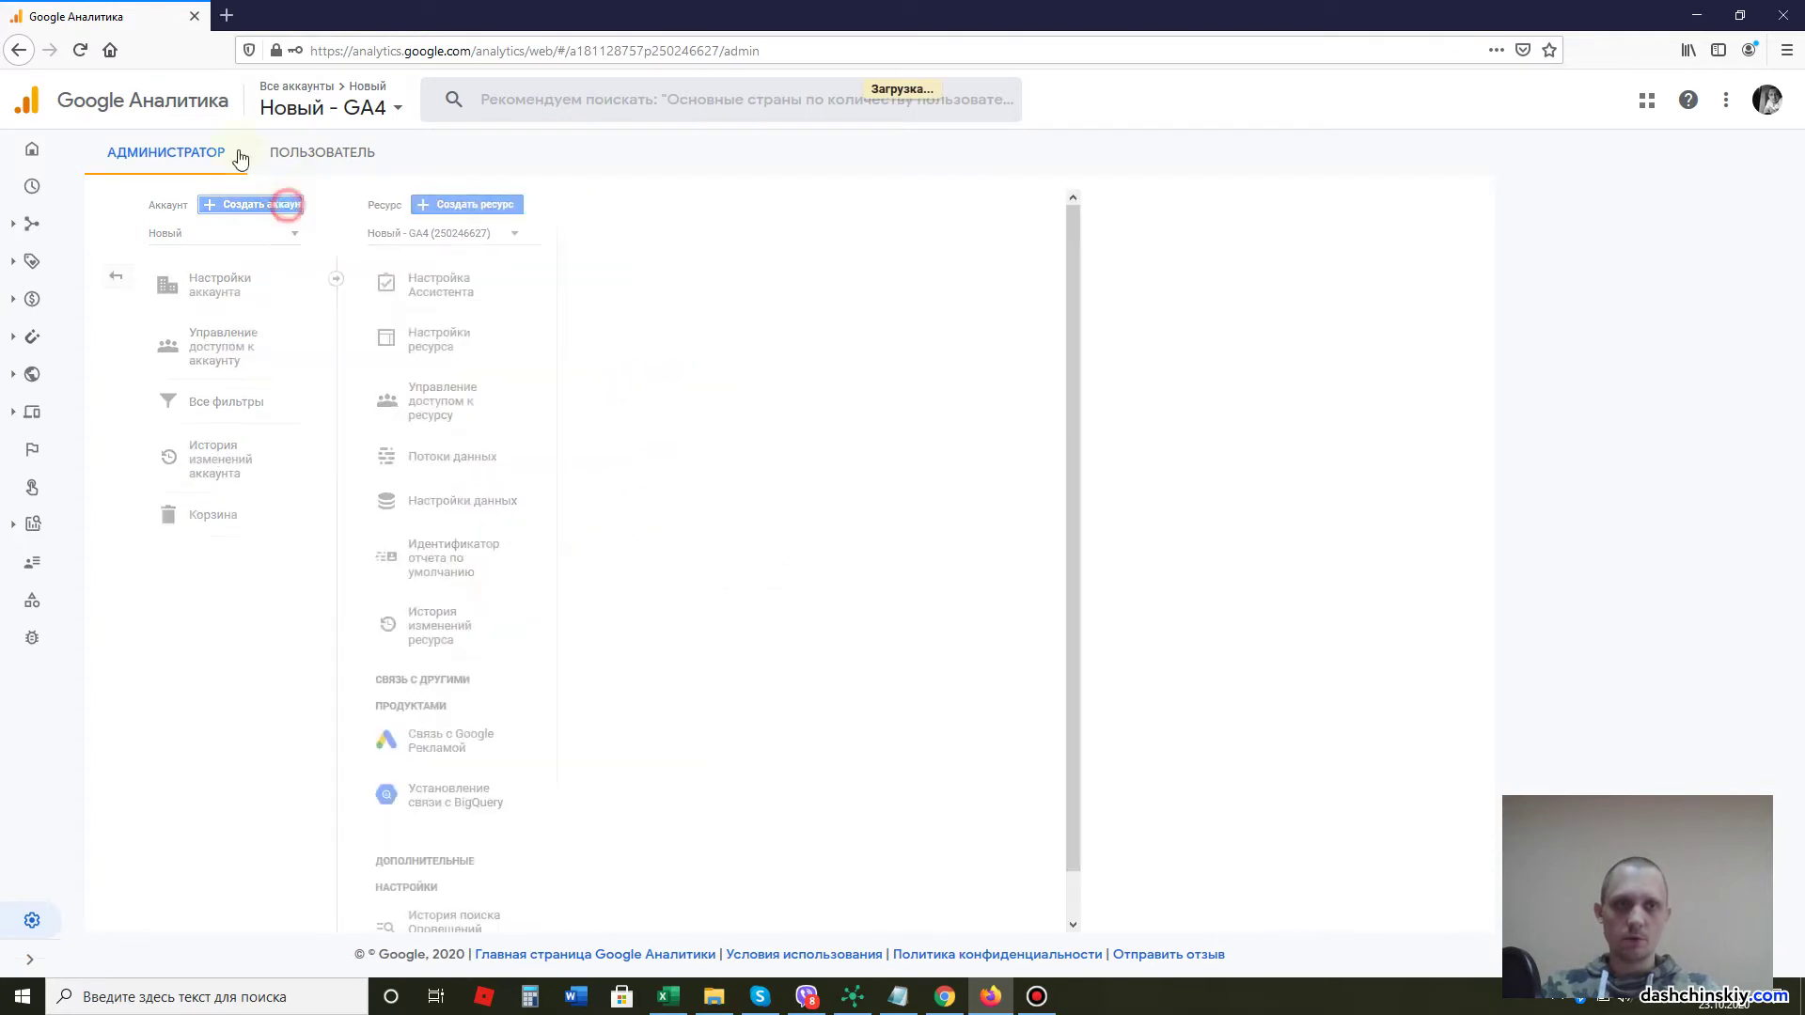
click(406, 401)
text(yjdsq)
key(BackSpace)
key(BackSpace)
key(BackSpace)
key(BackSpace)
key(BackSpace)
text(Новый)
scroll(417, 379, down, 4)
click(264, 753)
Name the property "Новый" and continue to the company information without adding a Universal Analytics property.
click(358, 497)
text(Новый)
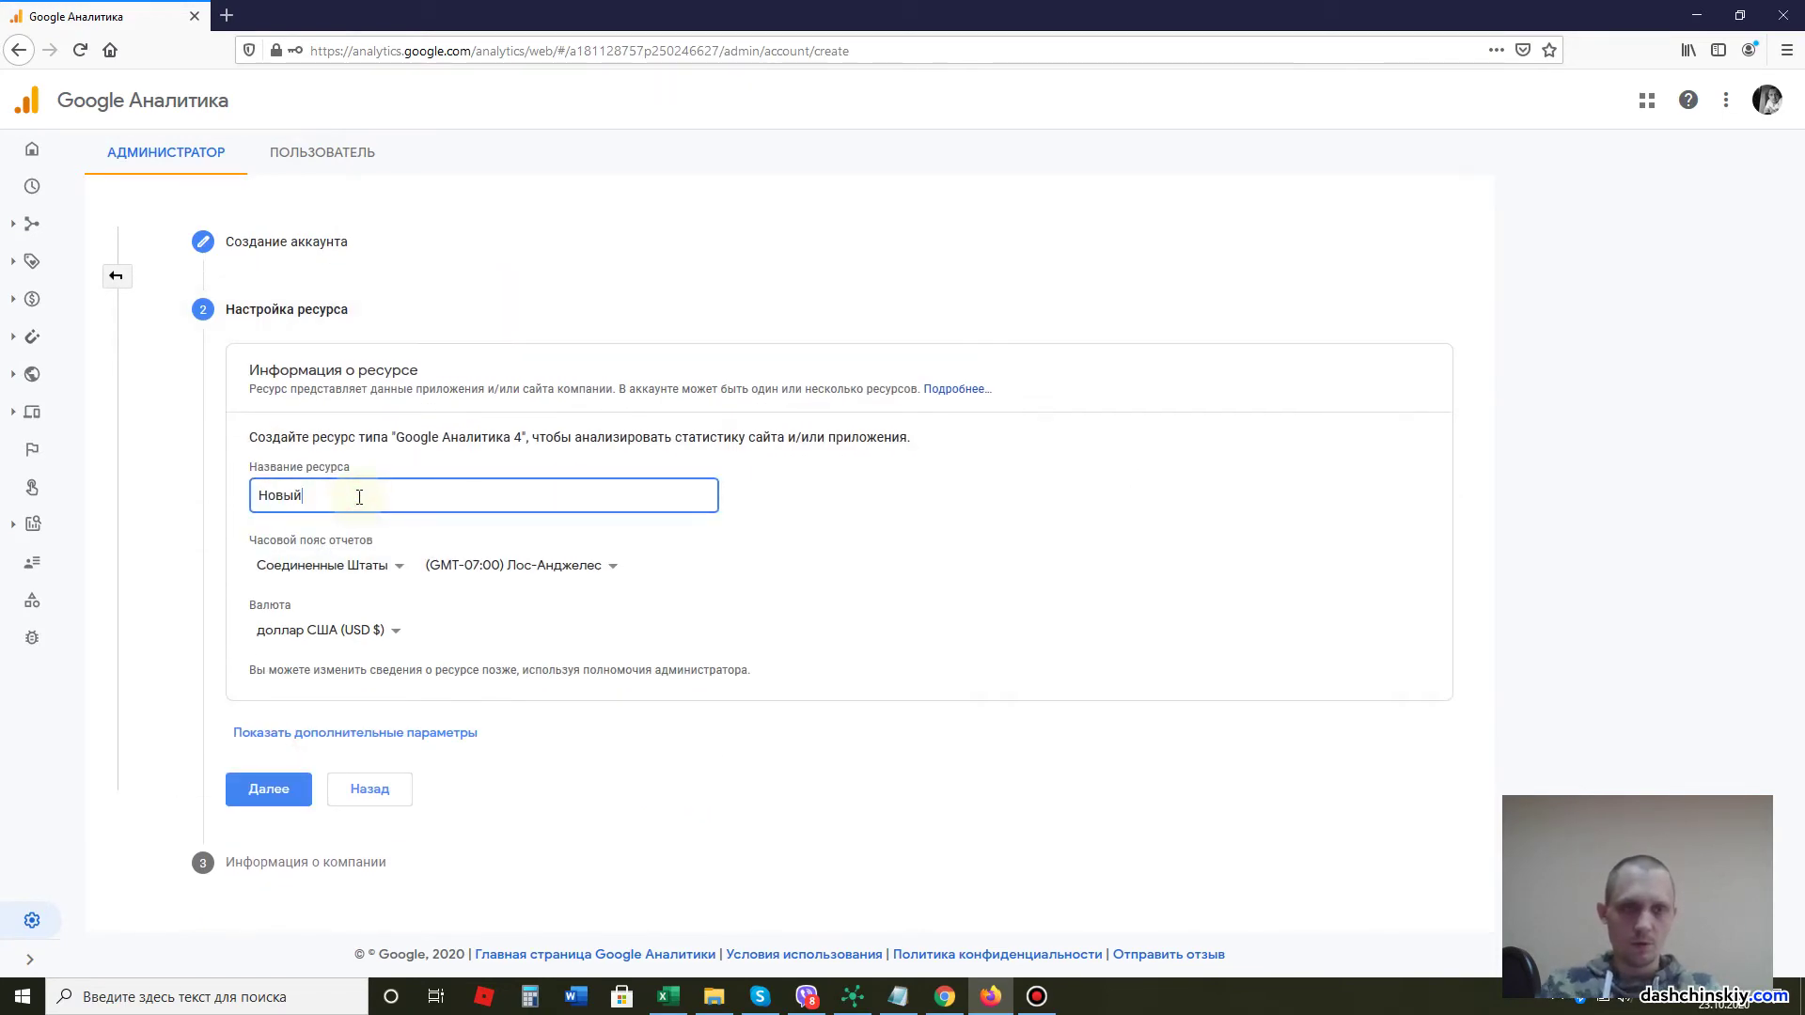
click(267, 789)
Submit the second account with blank company details and accept the service, GDPR processing and controller data protection terms.
scroll(499, 564, down, 2)
click(287, 889)
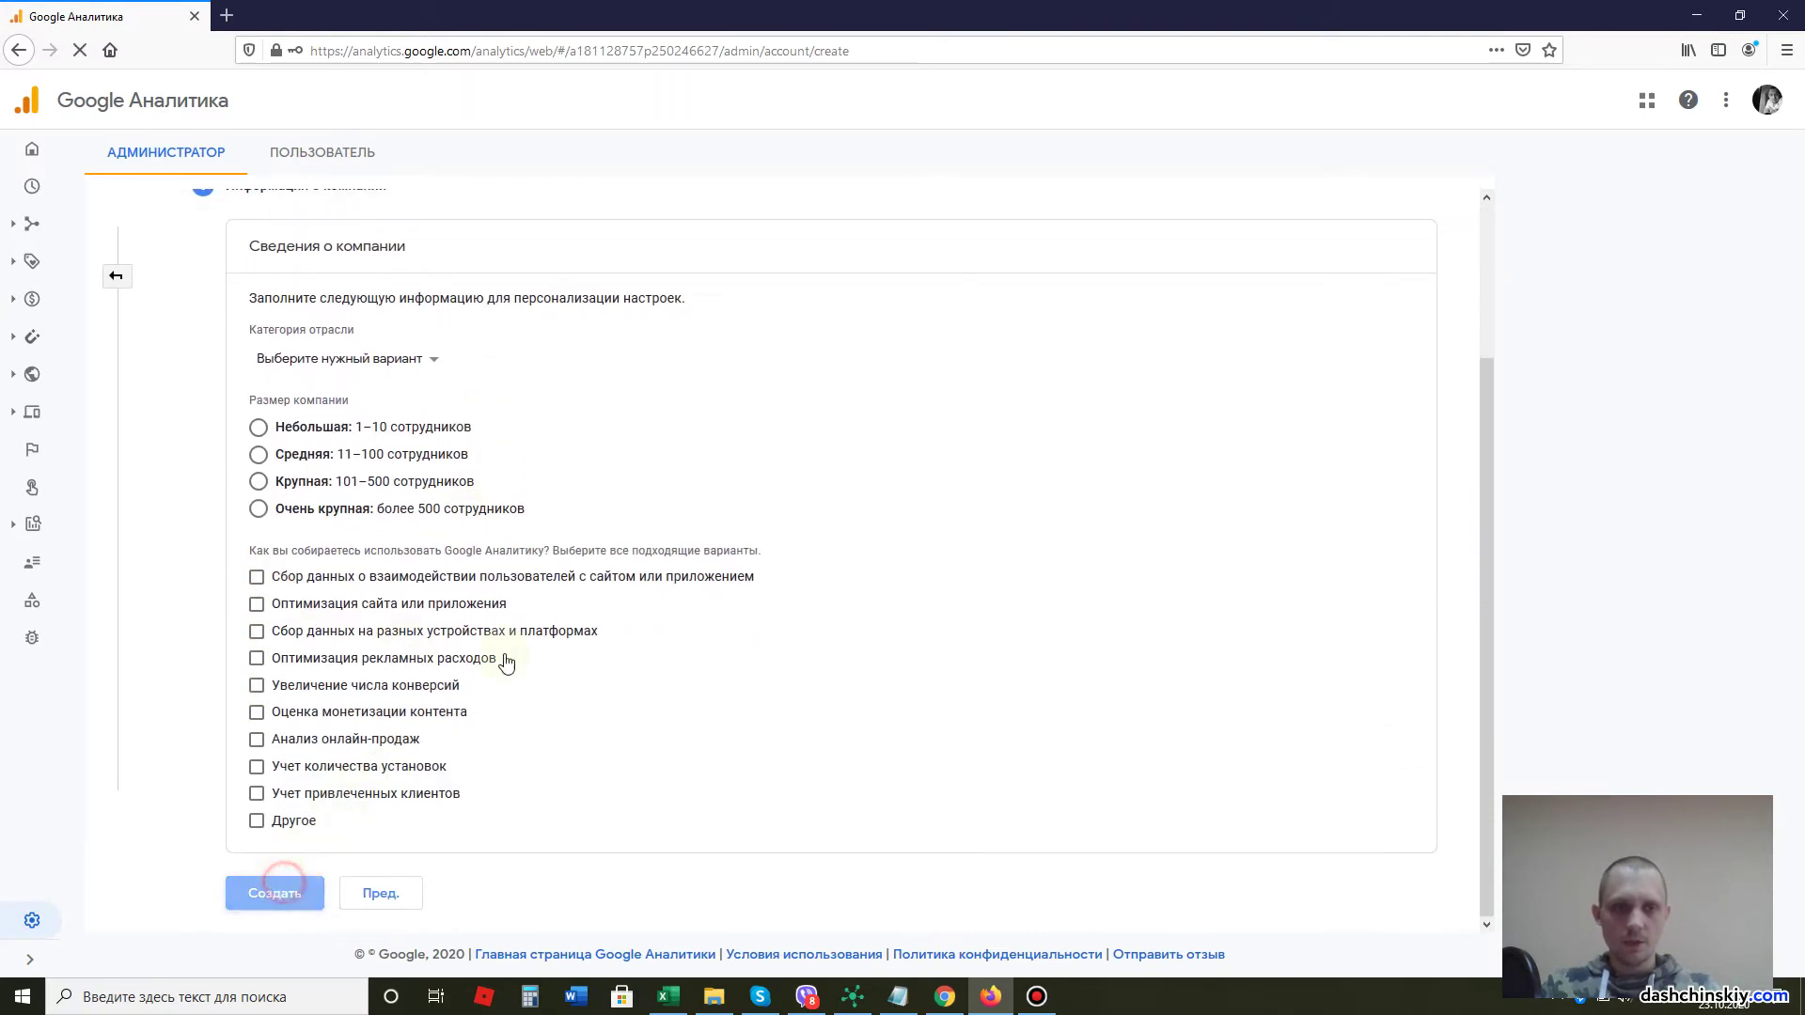
click(673, 442)
scroll(696, 879, down, 2)
click(694, 880)
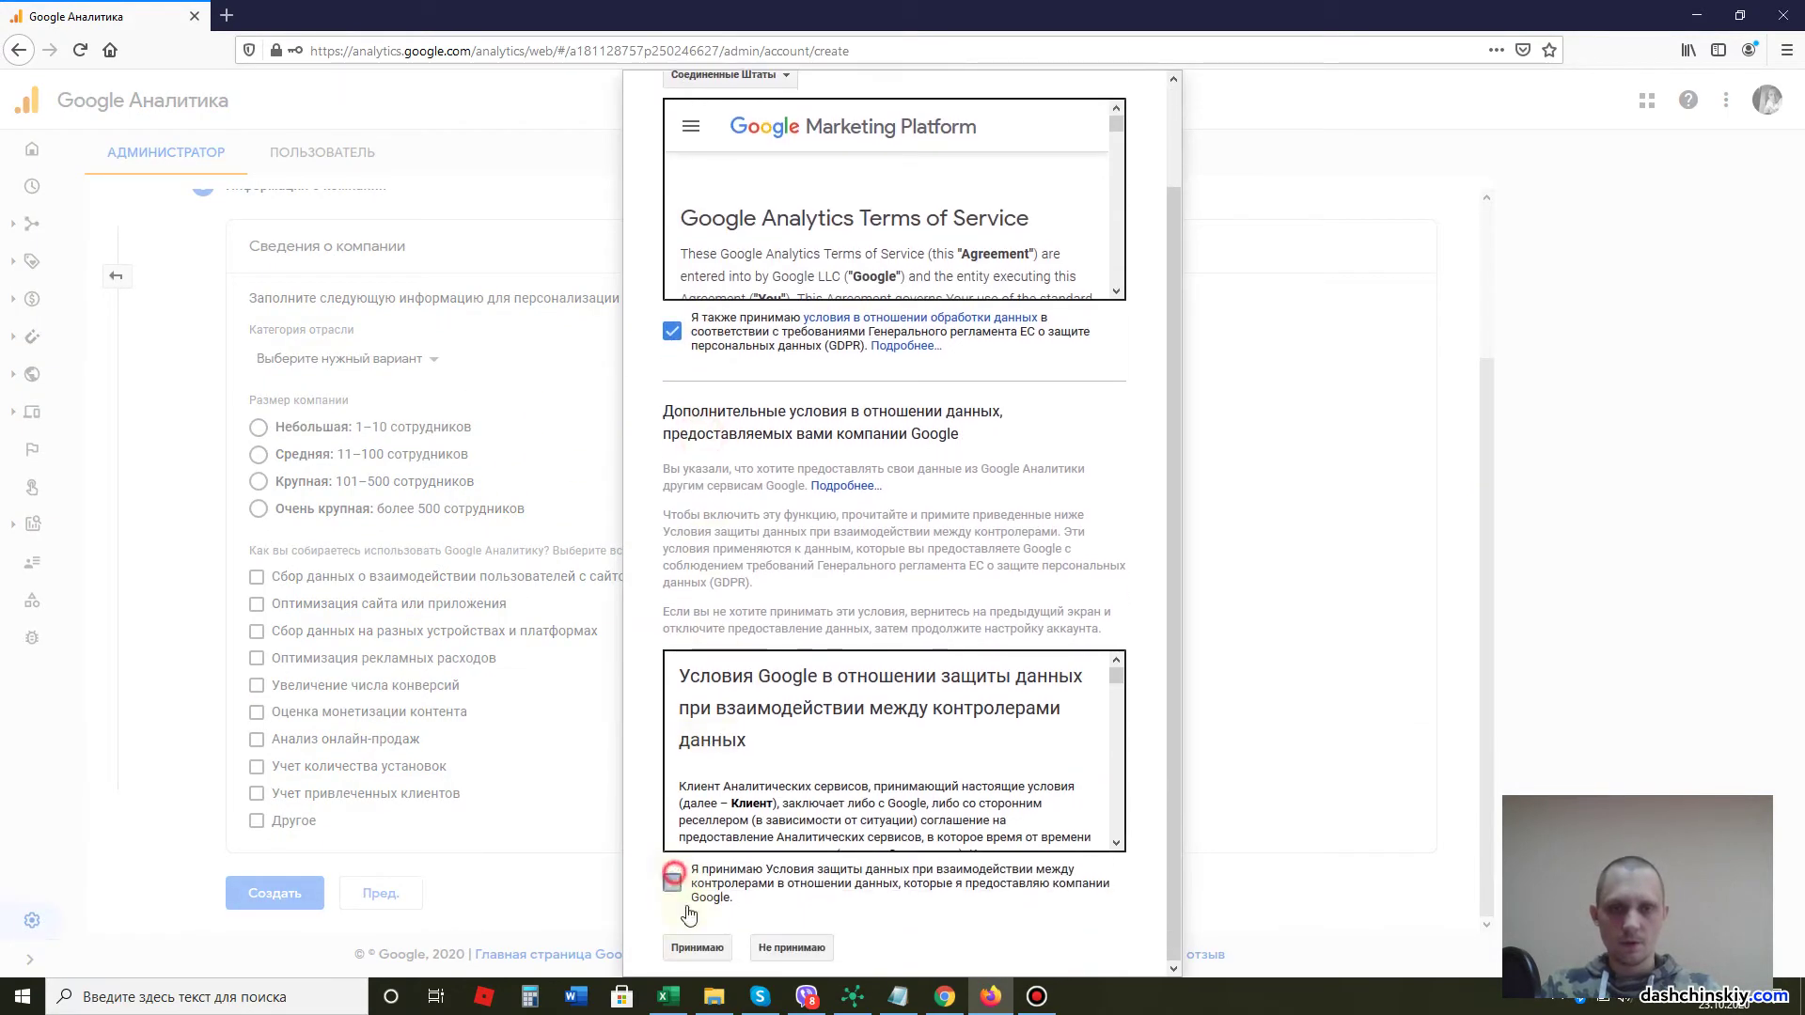
click(696, 947)
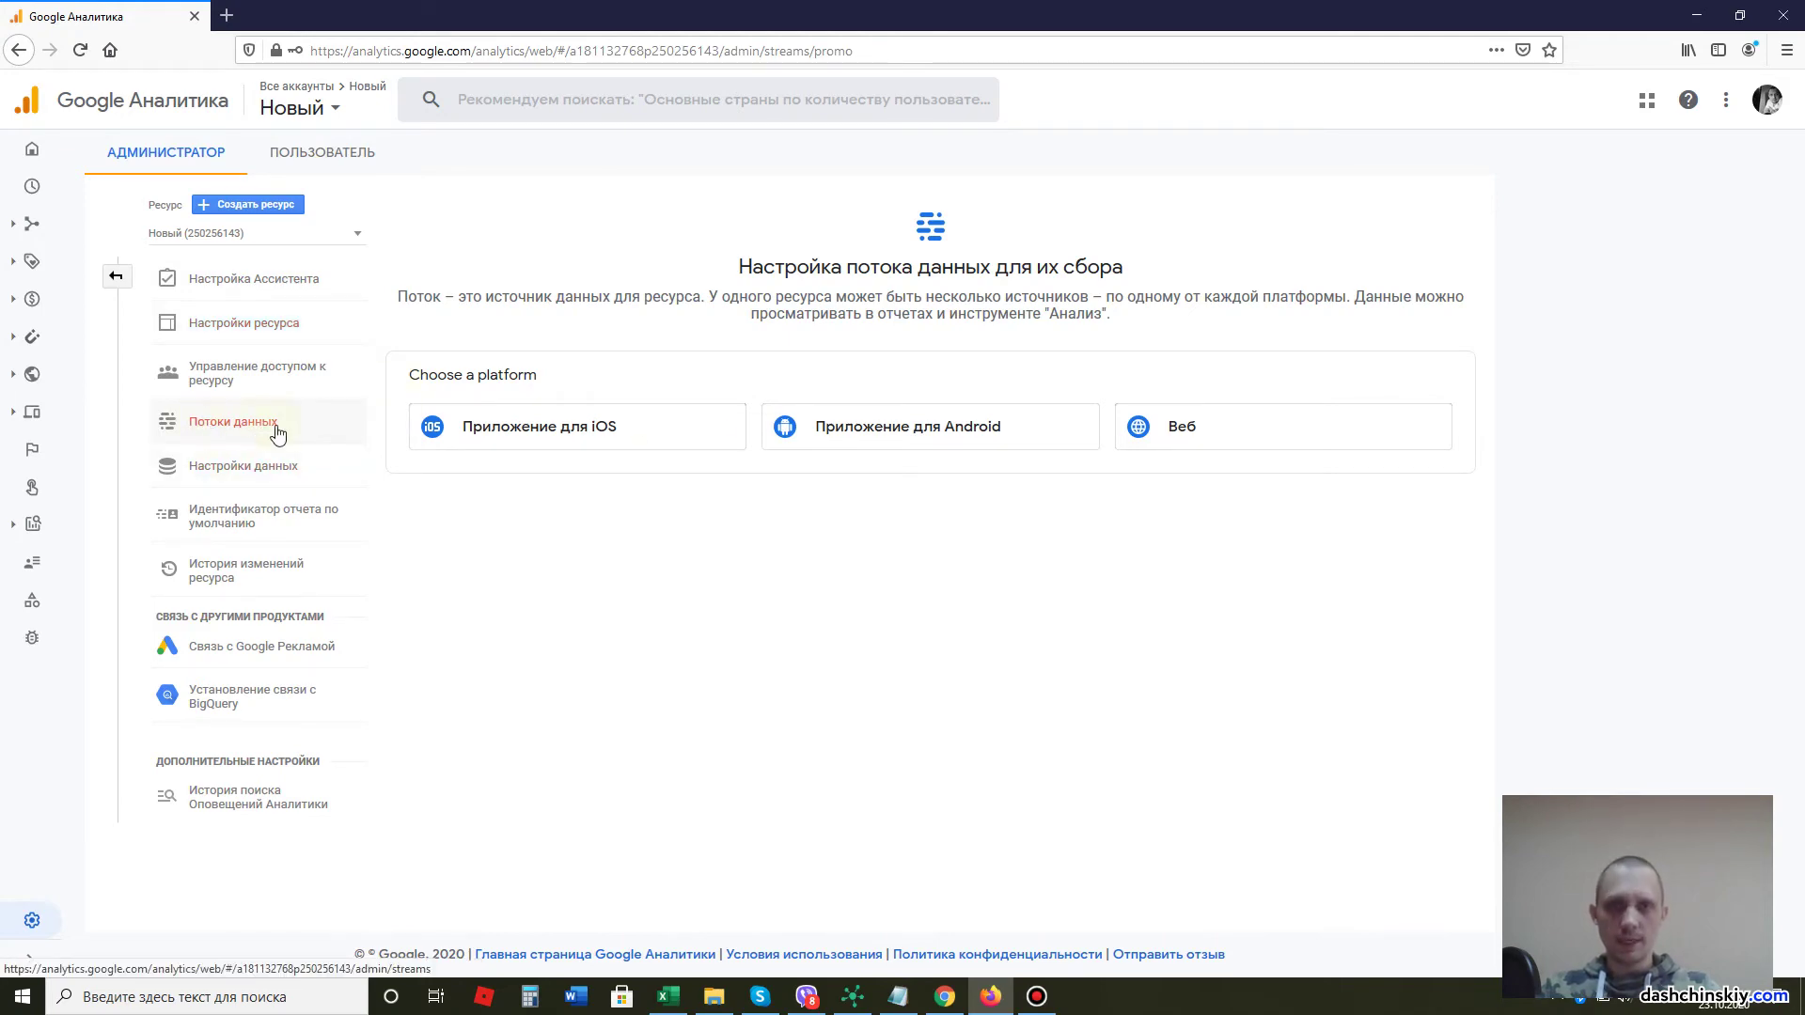
click(1224, 430)
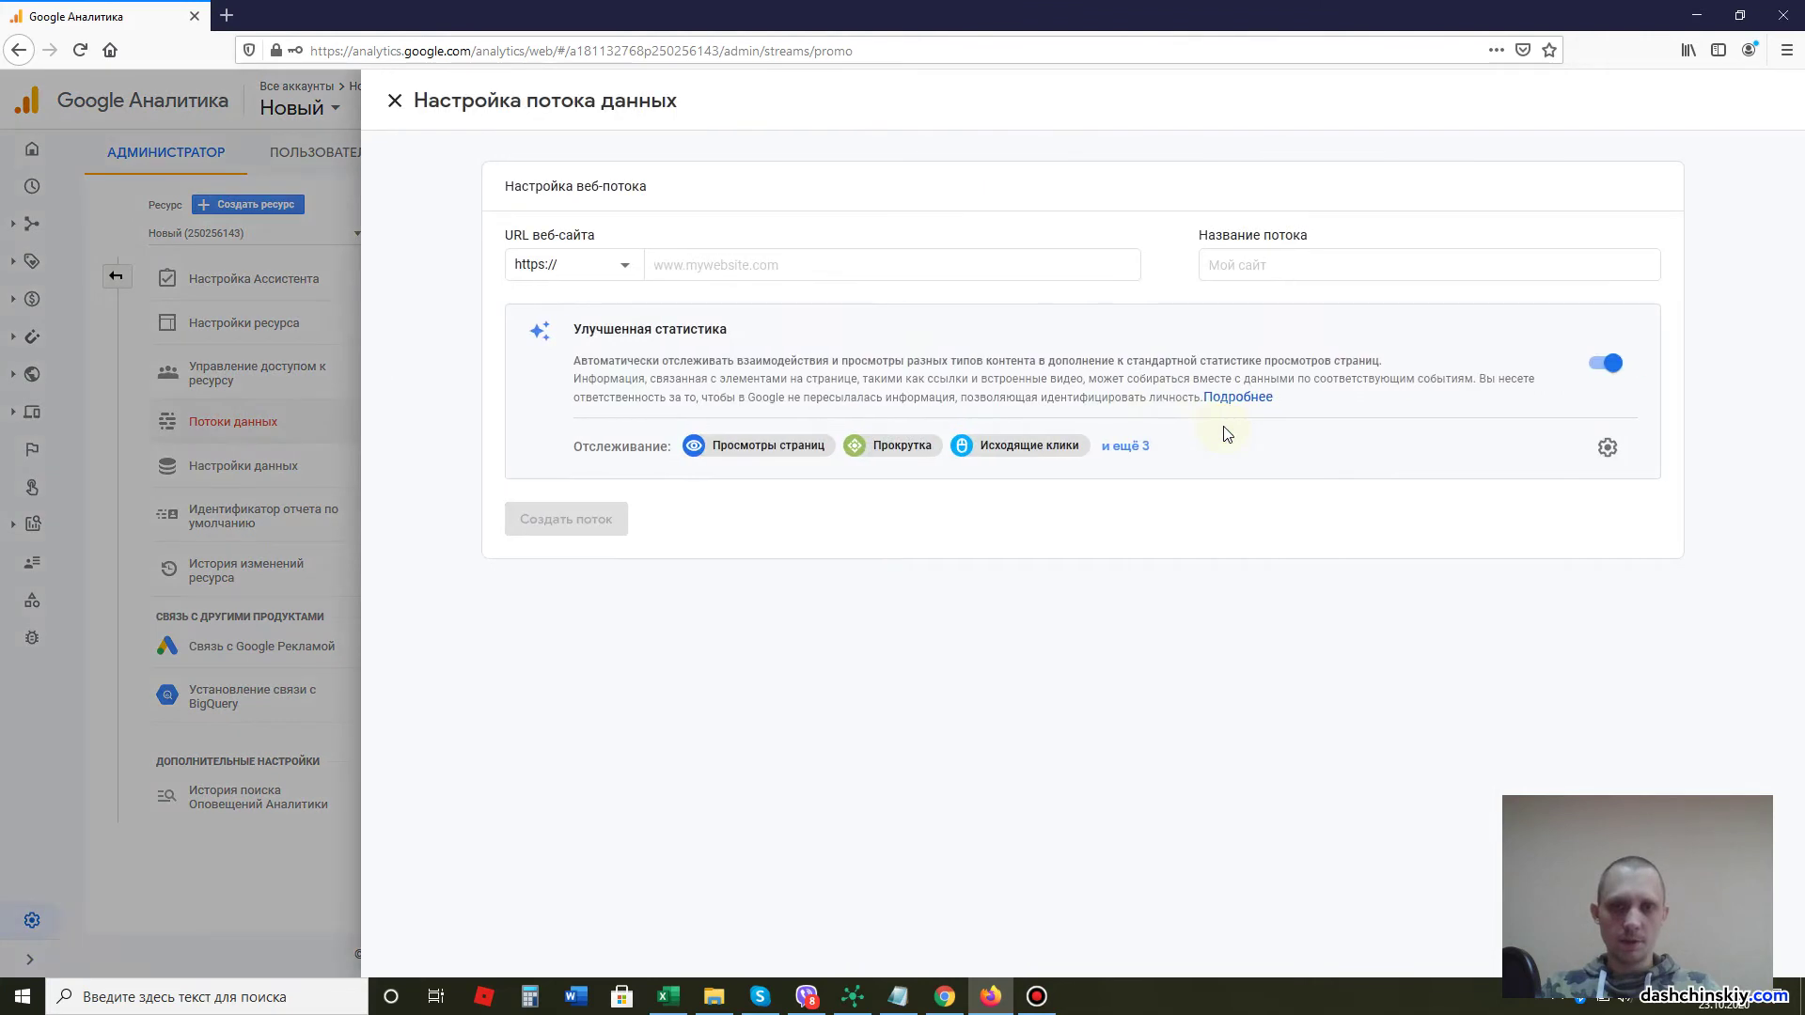
click(760, 259)
text(site.)
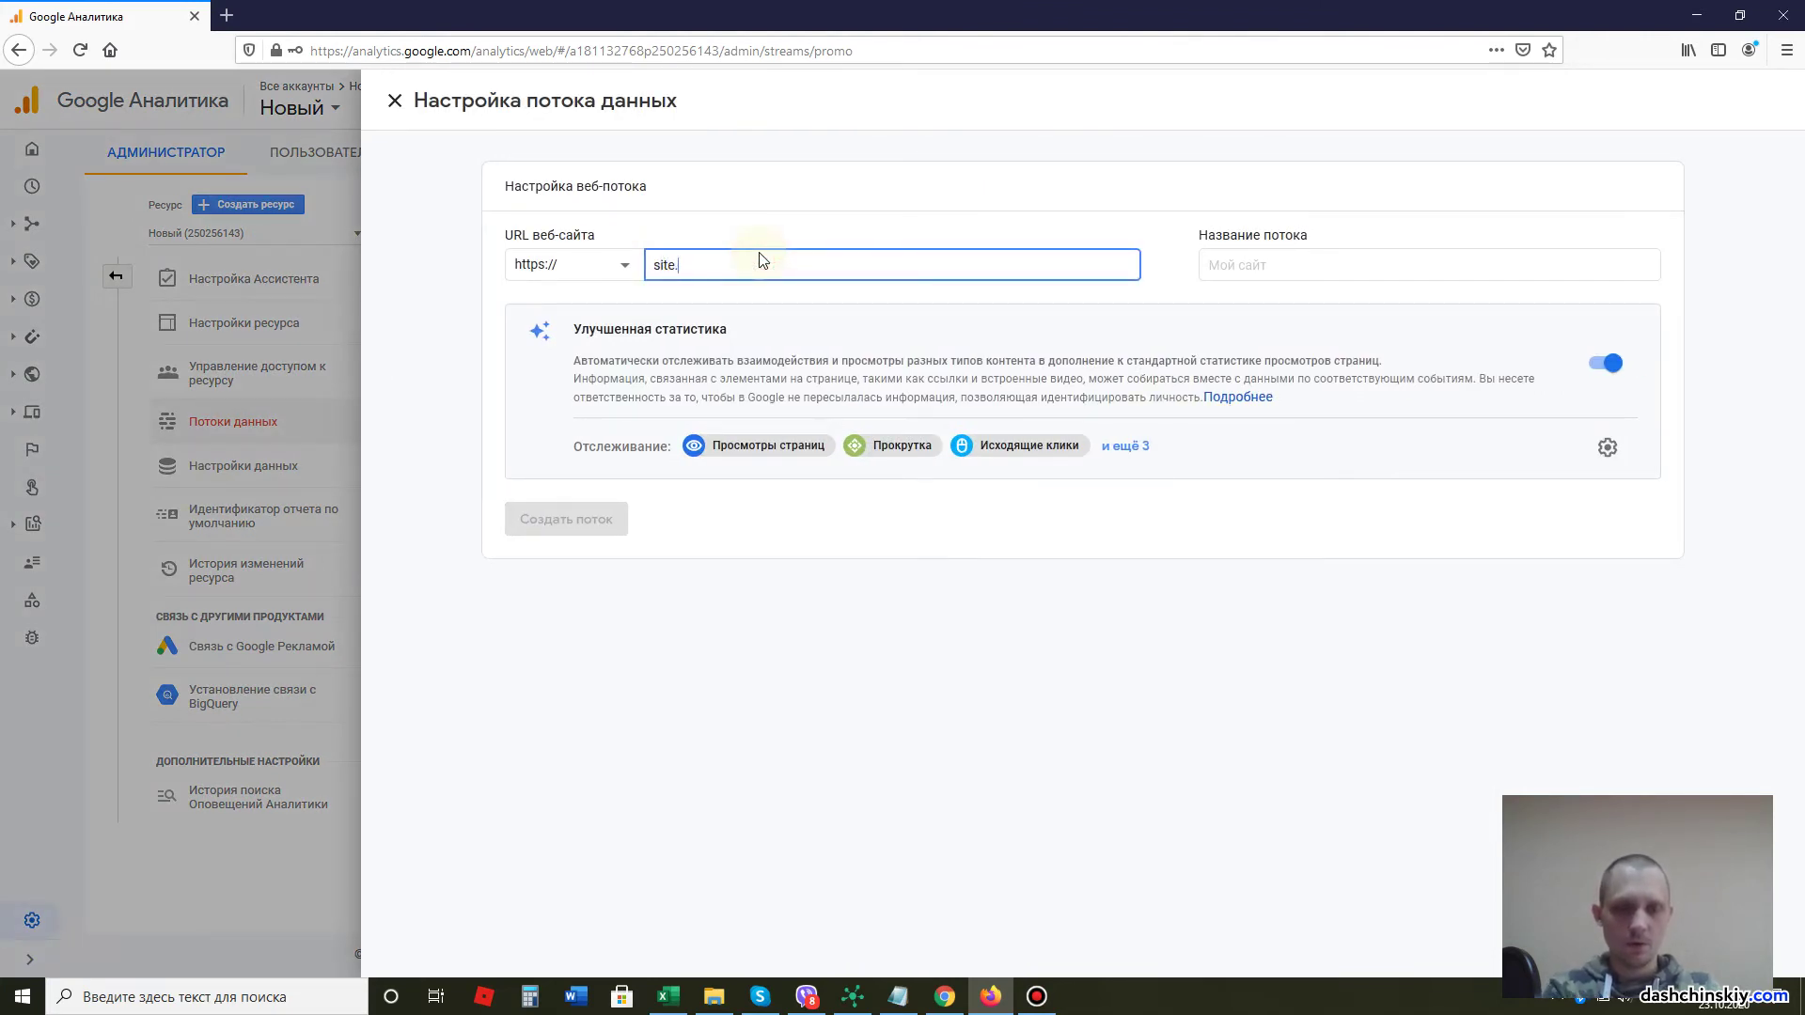
click(604, 267)
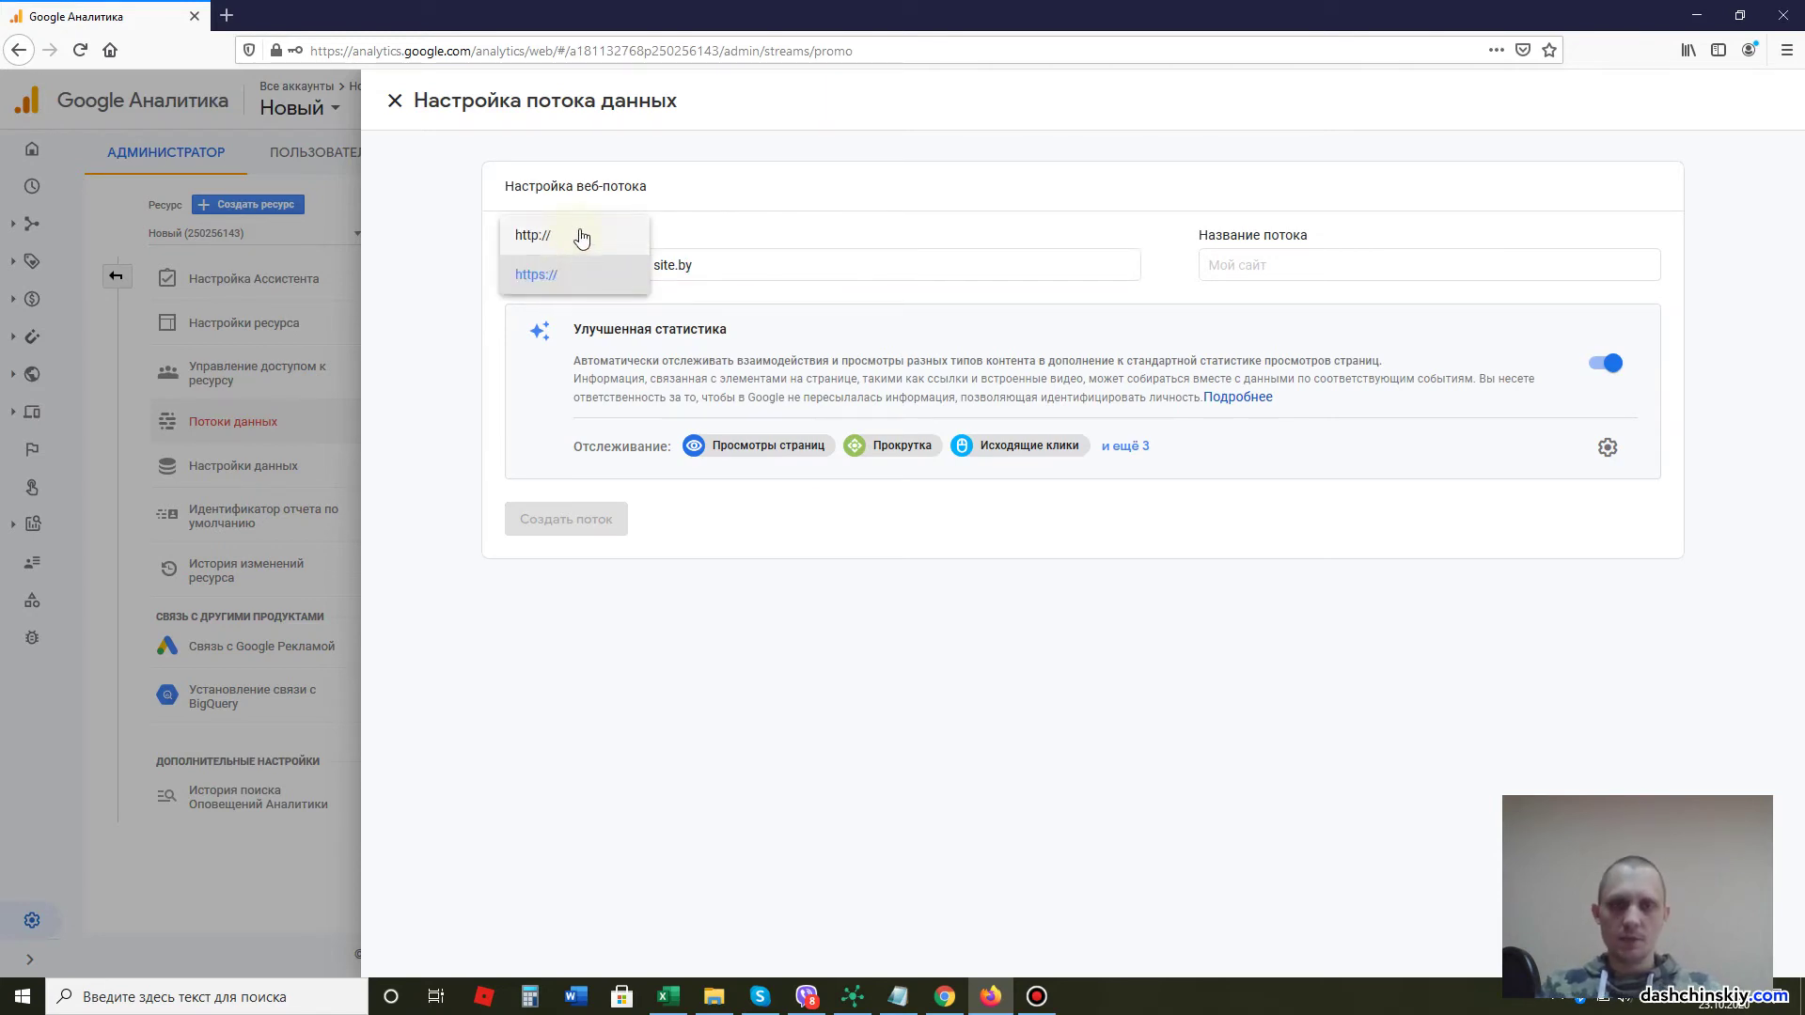
click(595, 282)
click(1232, 266)
text(site.by)
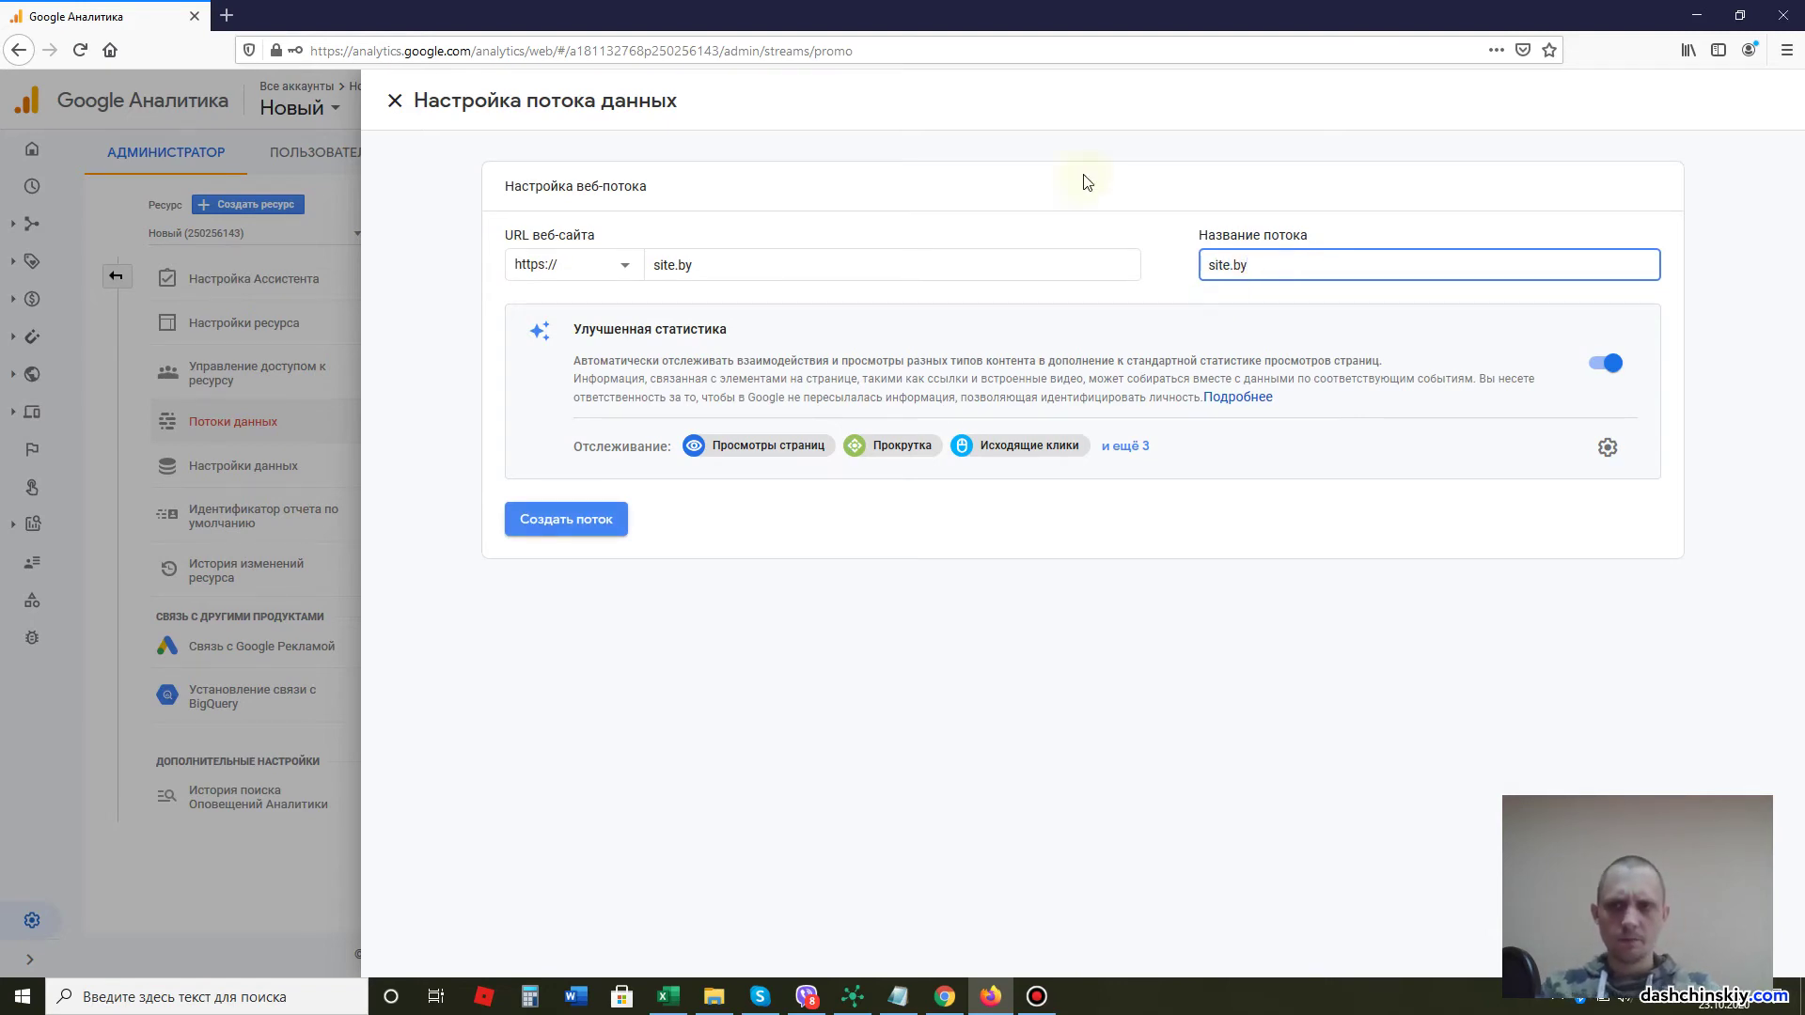
click(584, 532)
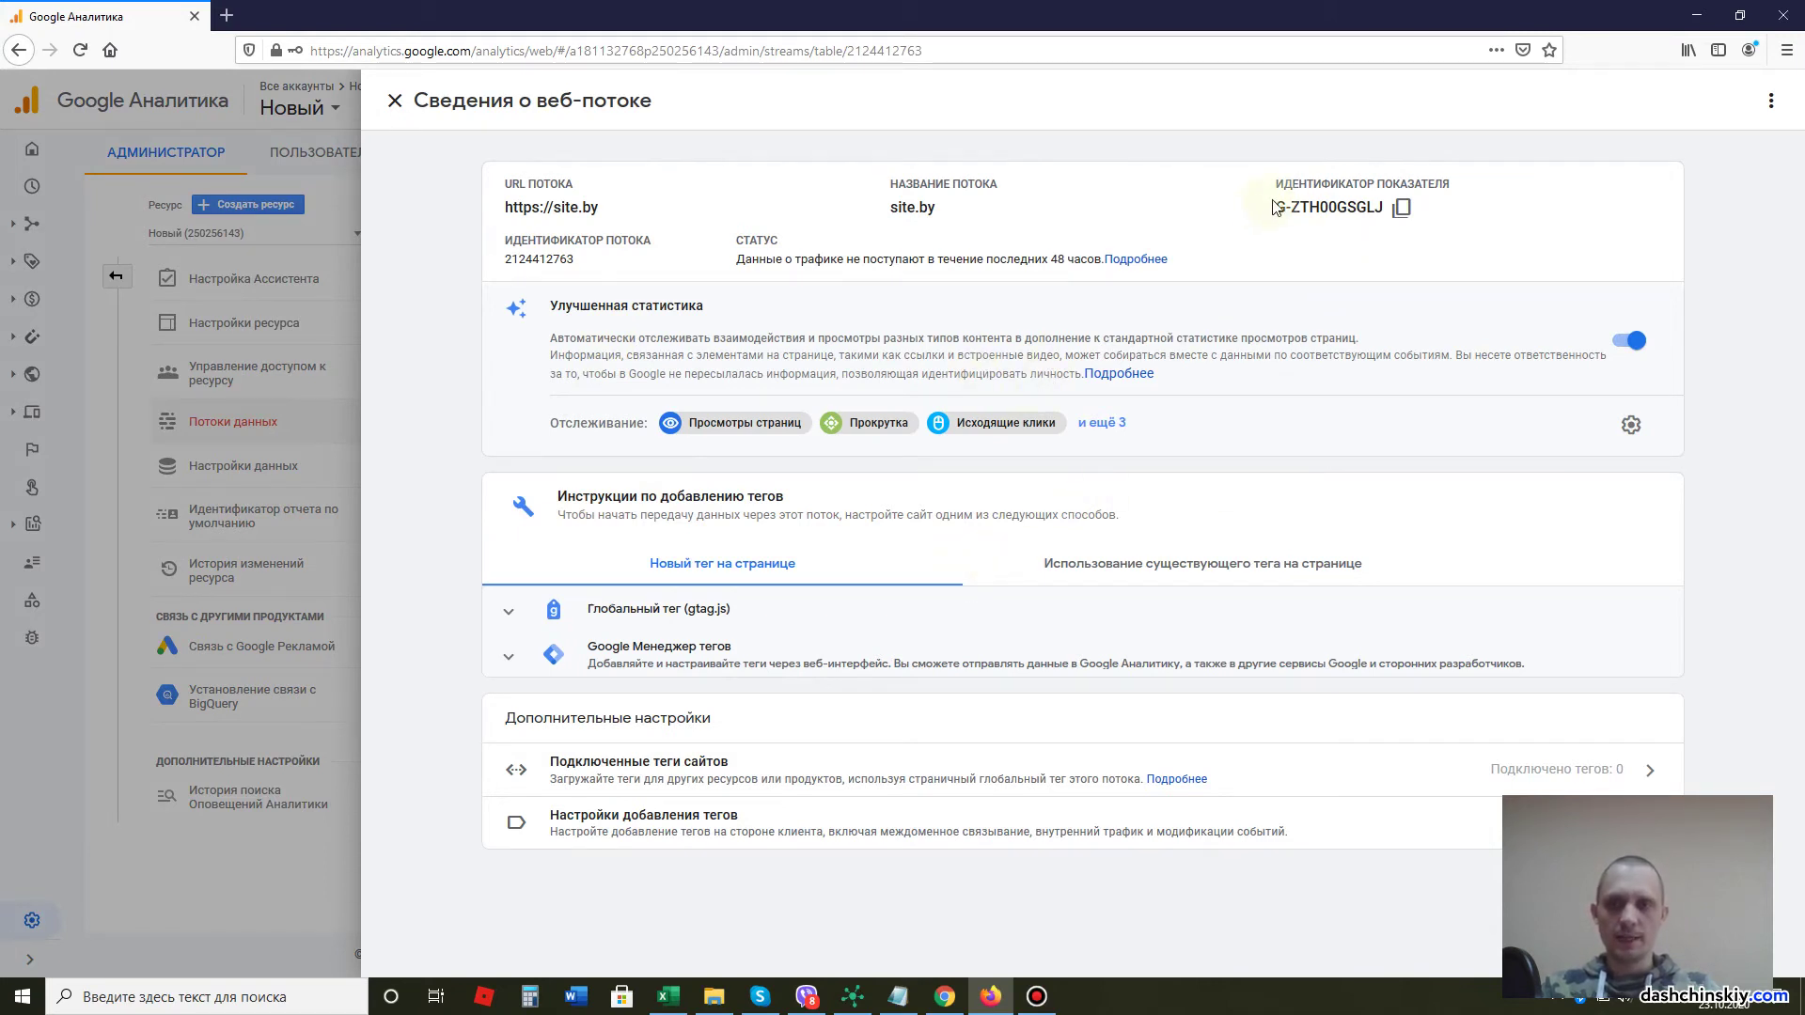
Copy the web stream's measurement ID and examine the global site tag (gtag.js) code.
drag(1466, 184, 1235, 203)
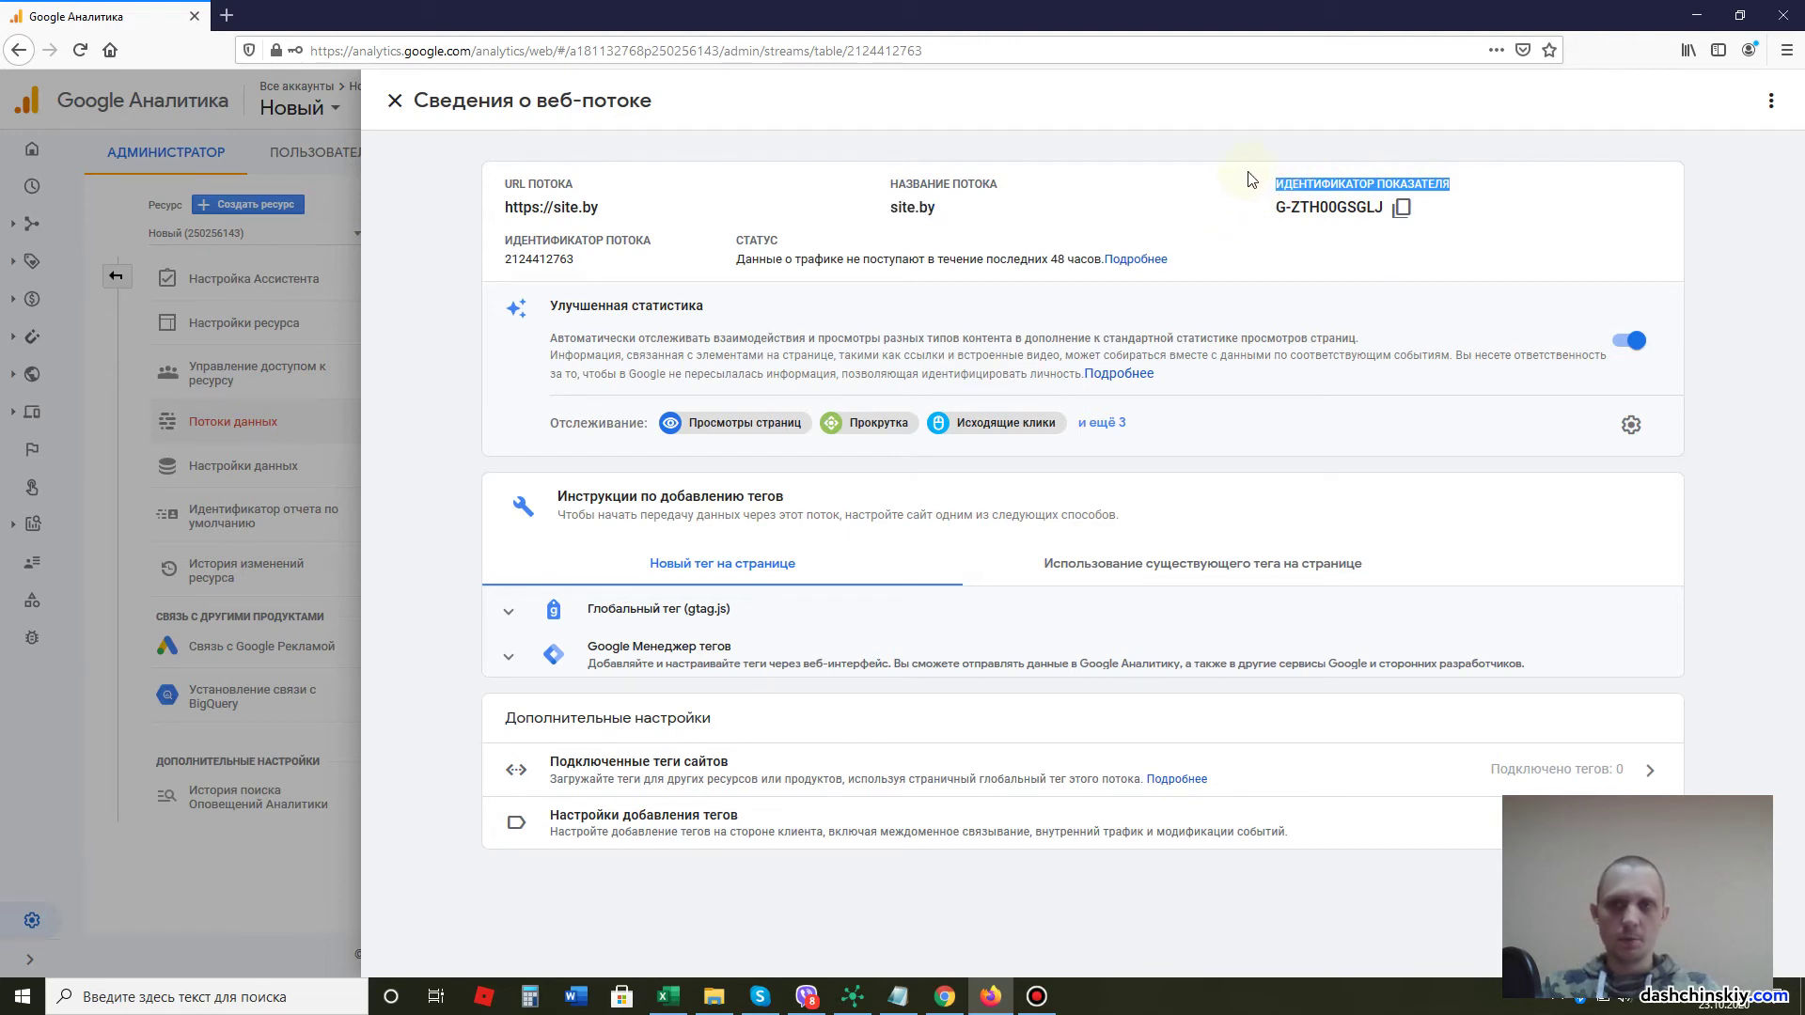
click(1404, 206)
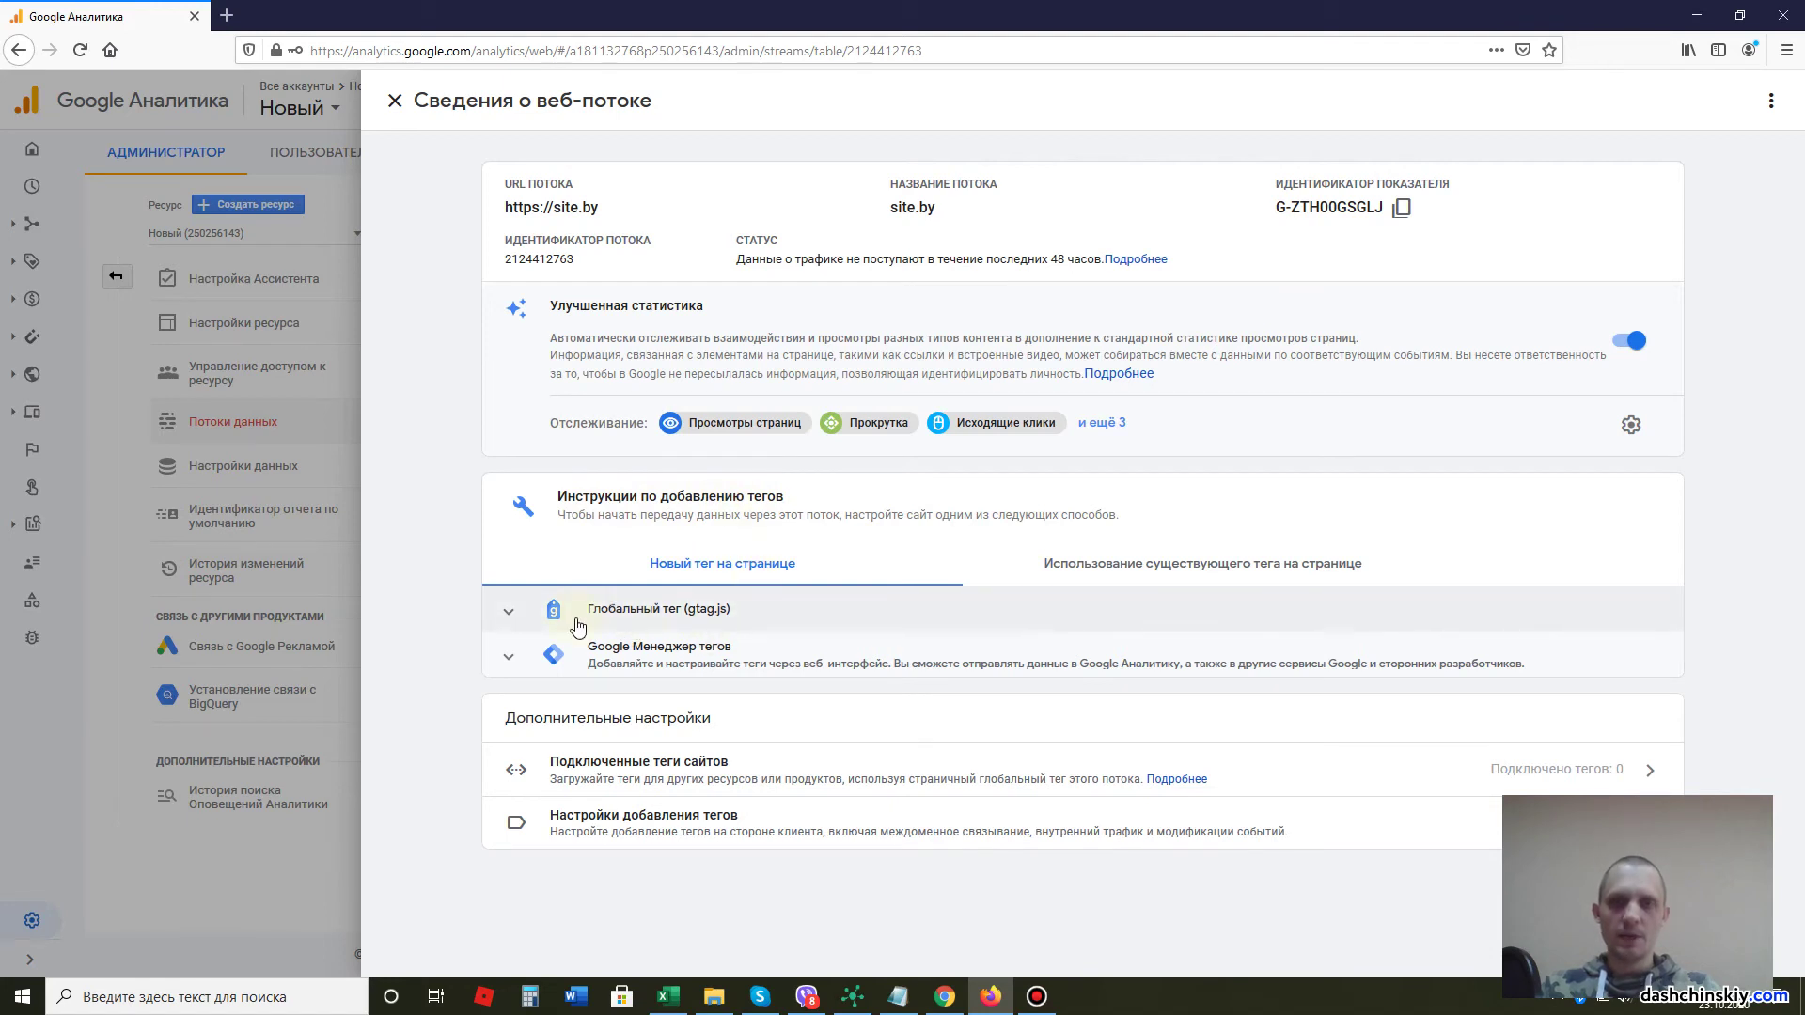
click(629, 625)
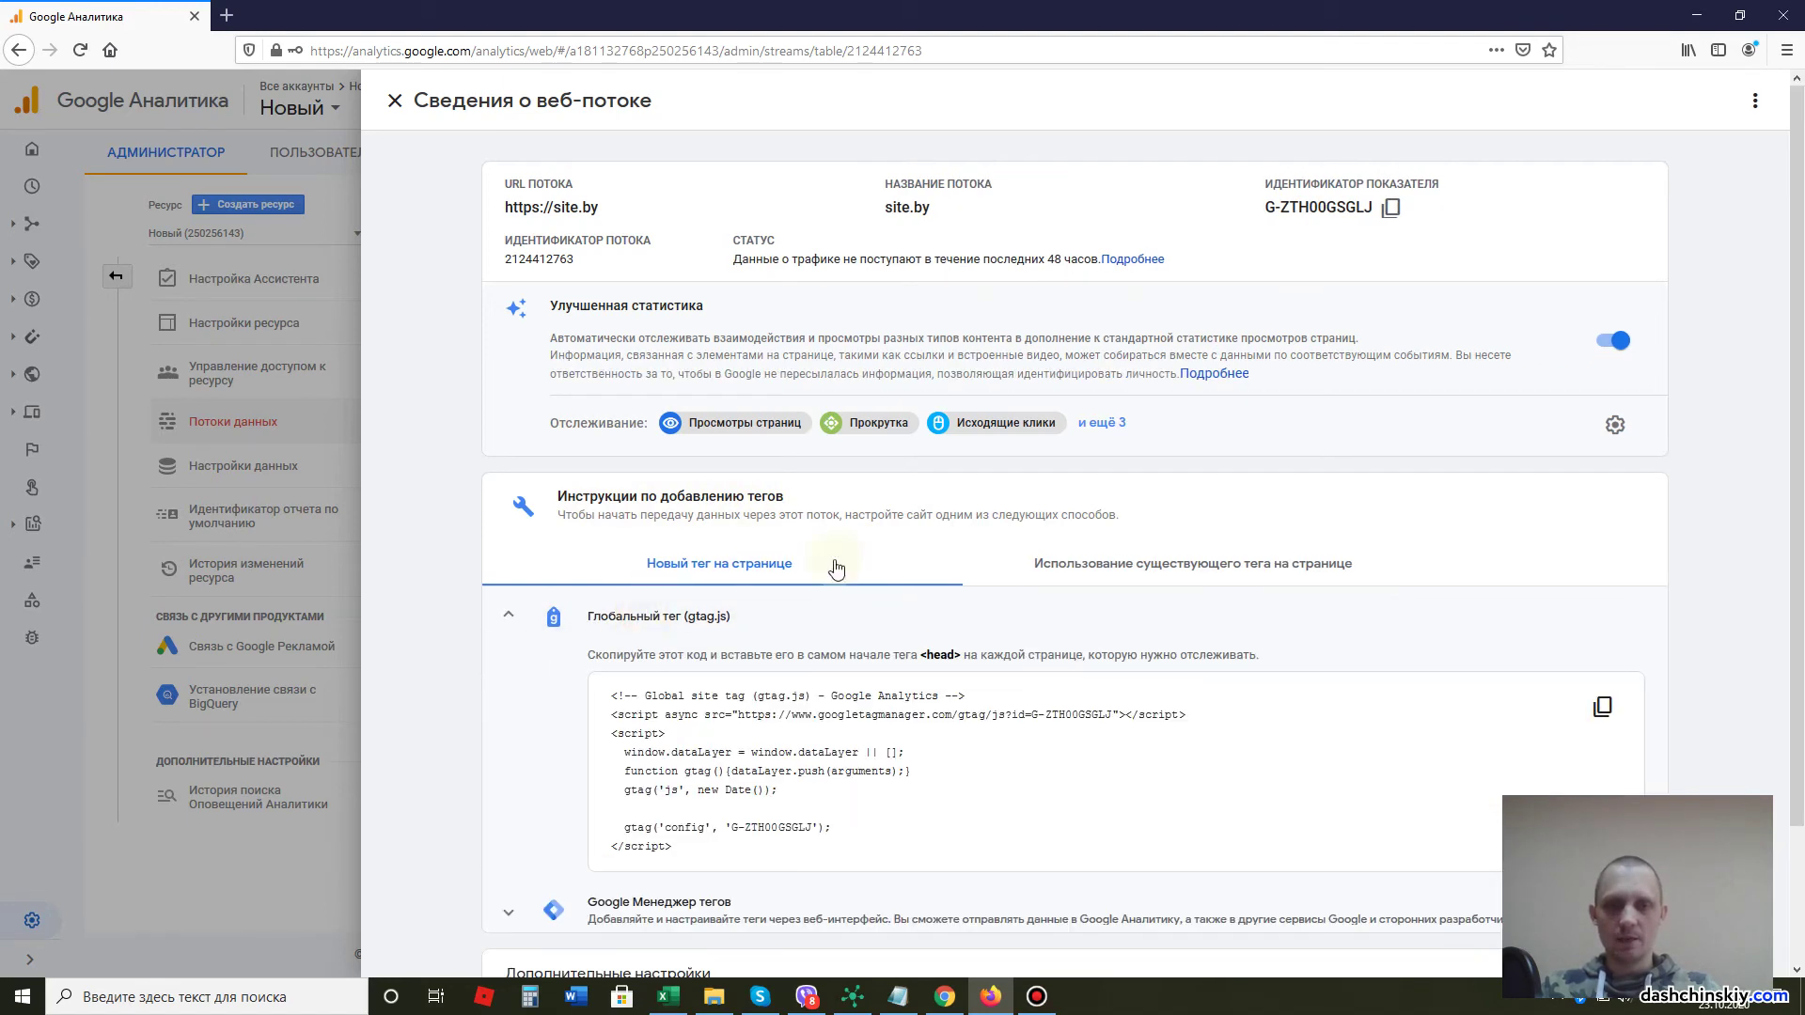
scroll(834, 564, down, 2)
drag(725, 760, 613, 606)
click(1396, 701)
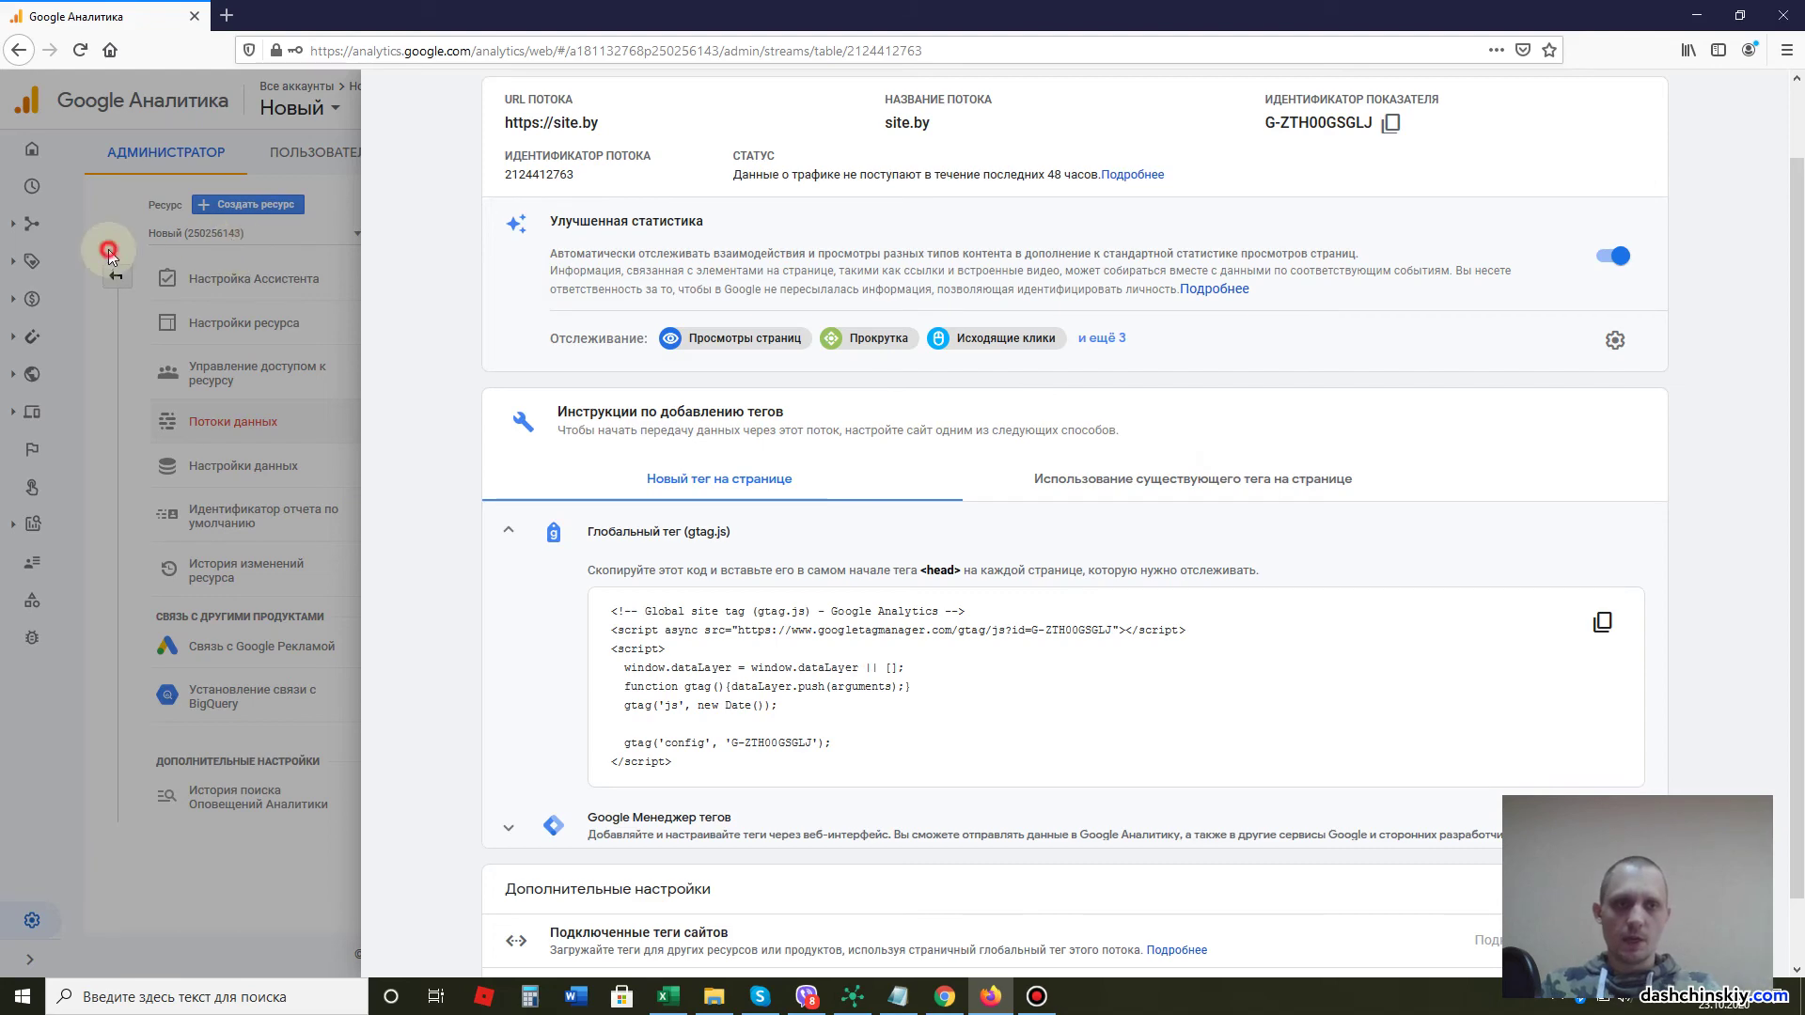
Return to the administration overview and reopen the site.by web stream from the property's data streams.
click(192, 335)
click(115, 275)
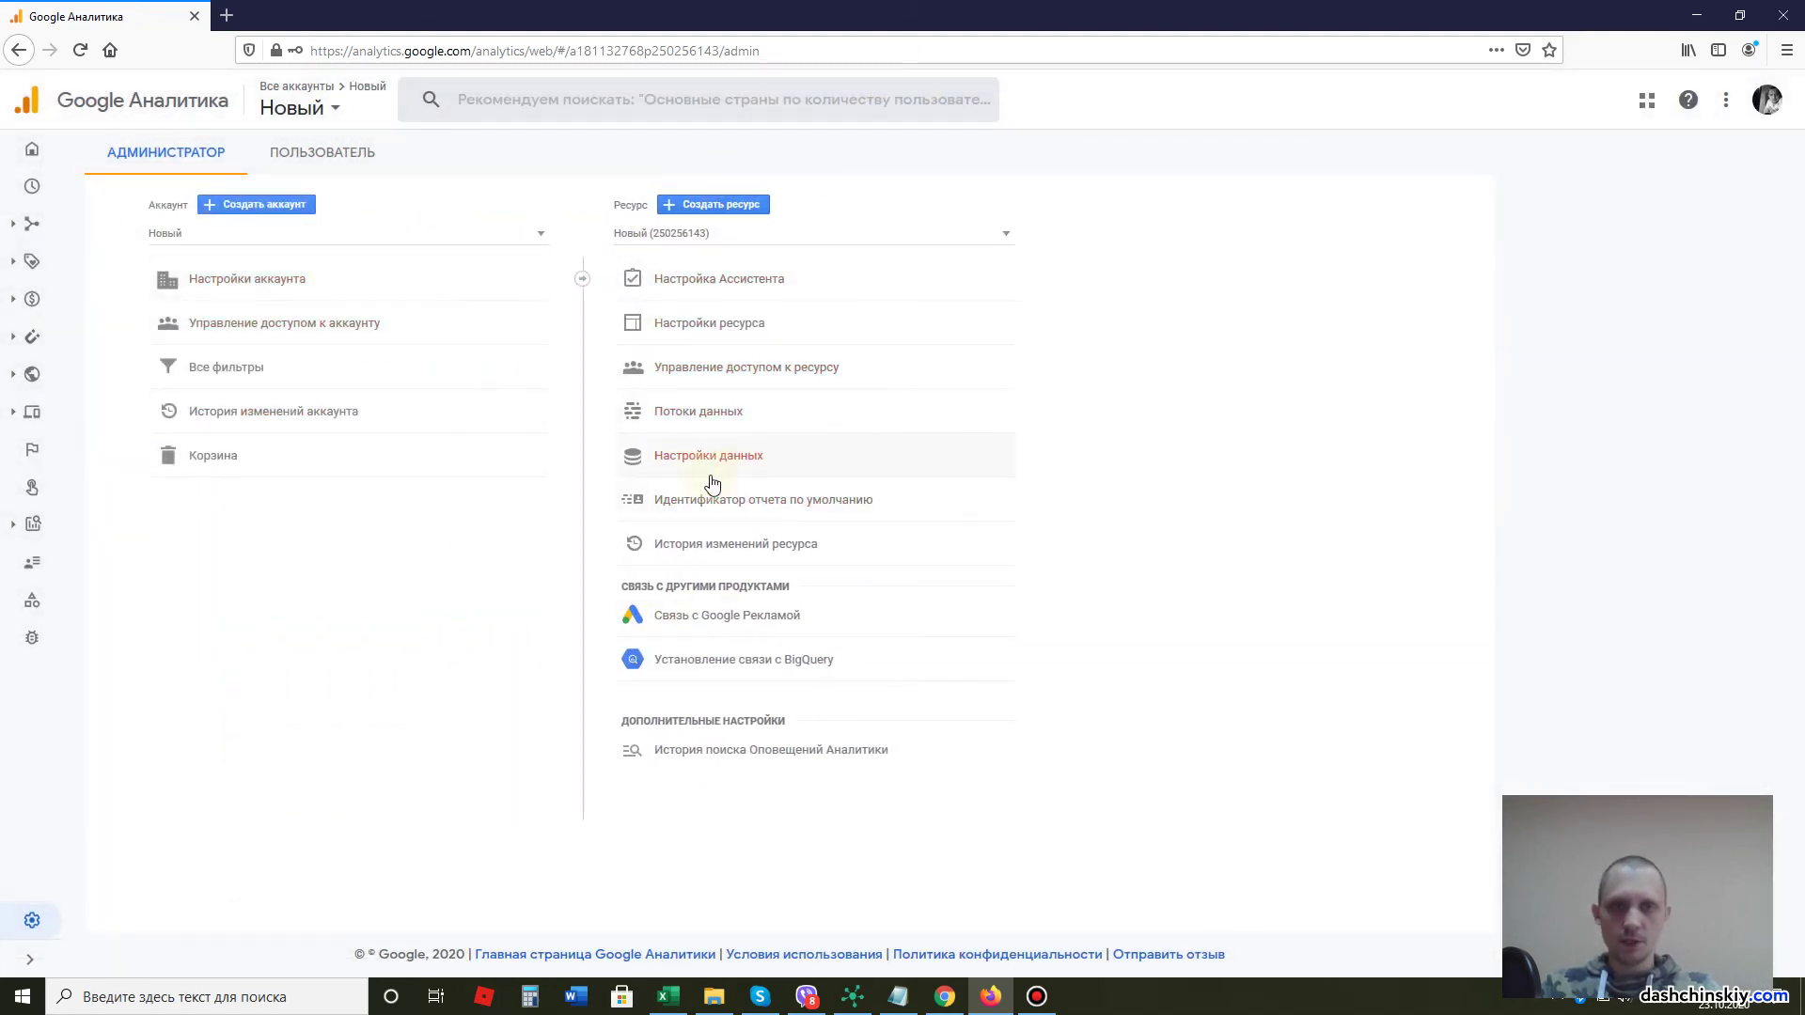
click(662, 414)
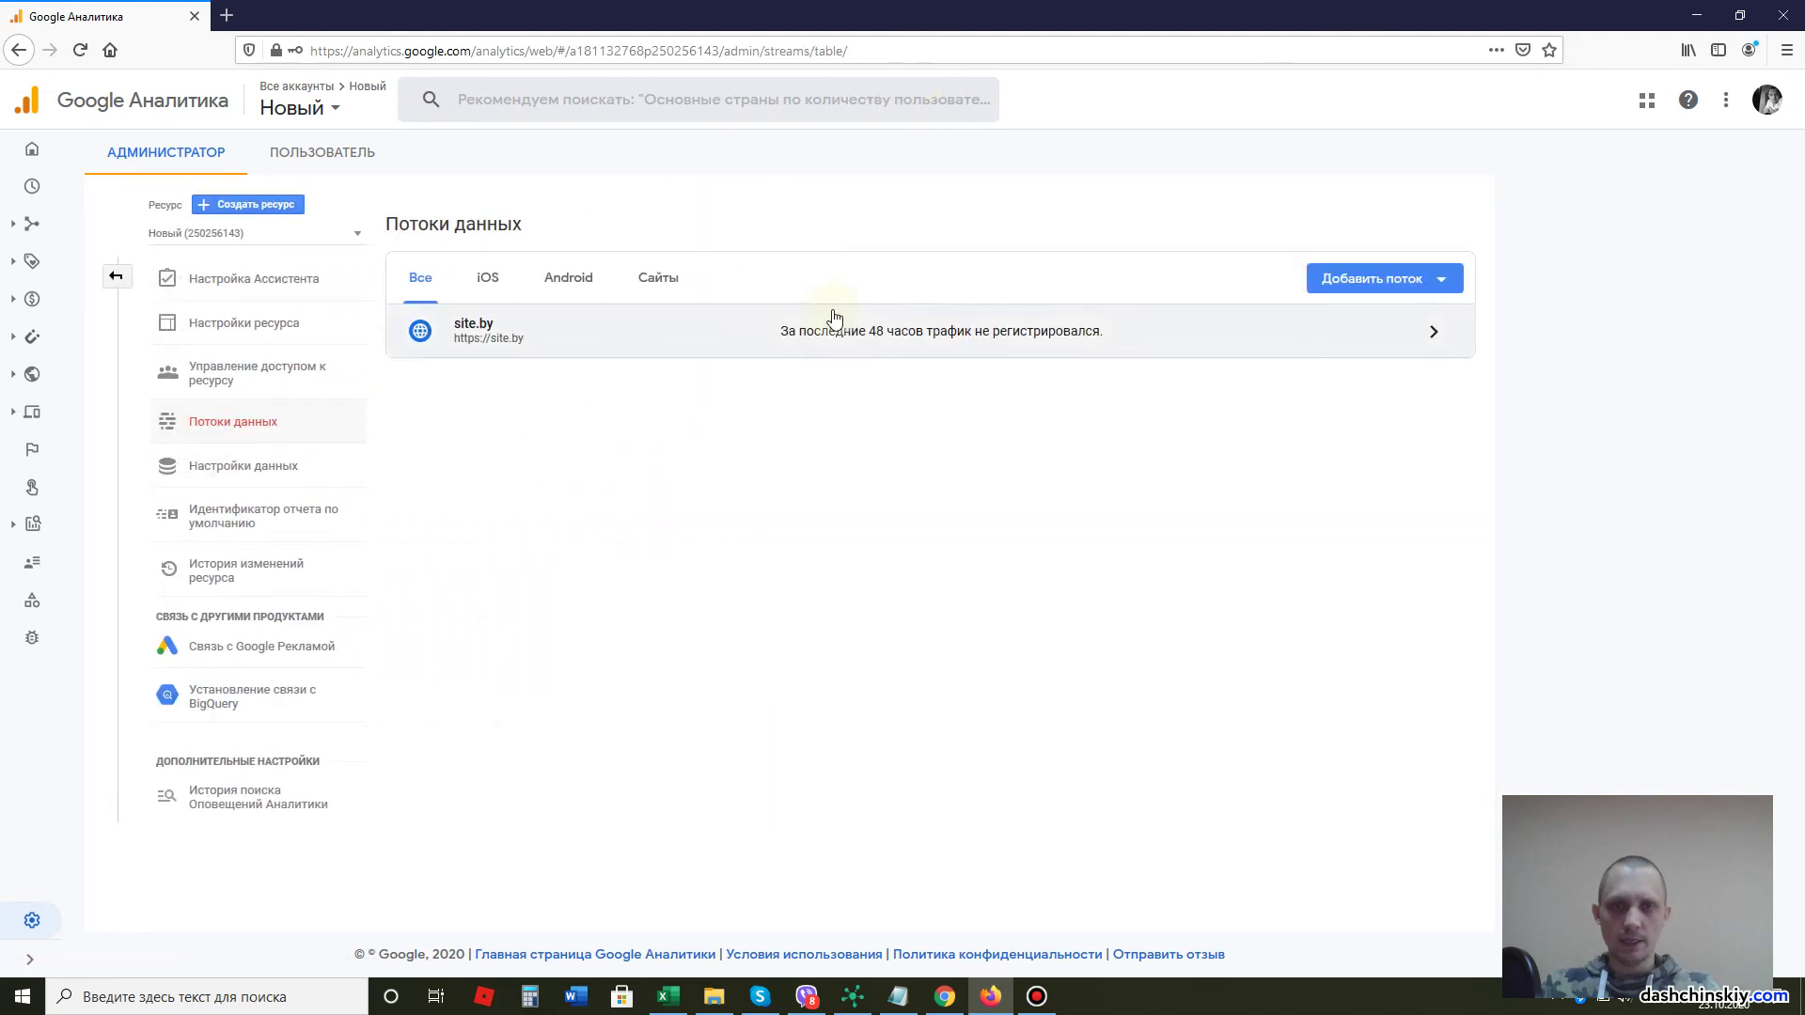
click(1205, 338)
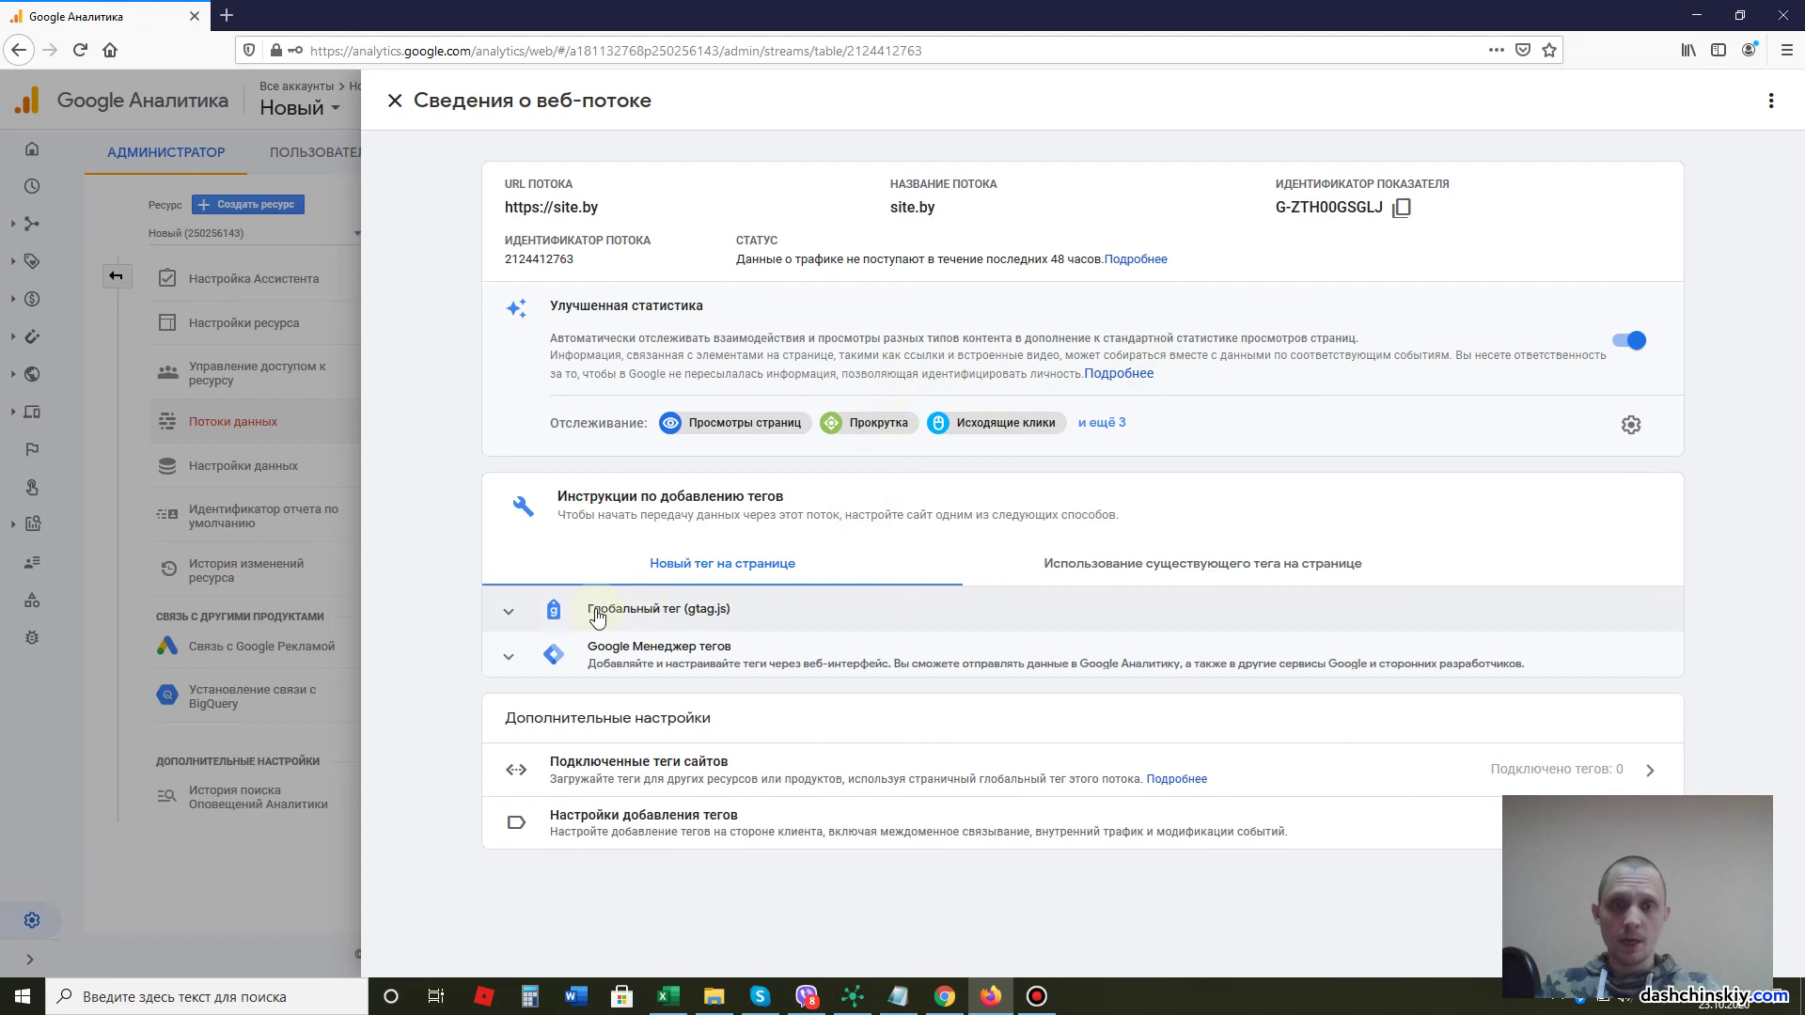
Expand the global site tag (gtag.js) instructions and copy the full tracking code.
click(645, 611)
scroll(645, 616, down, 3)
click(1603, 557)
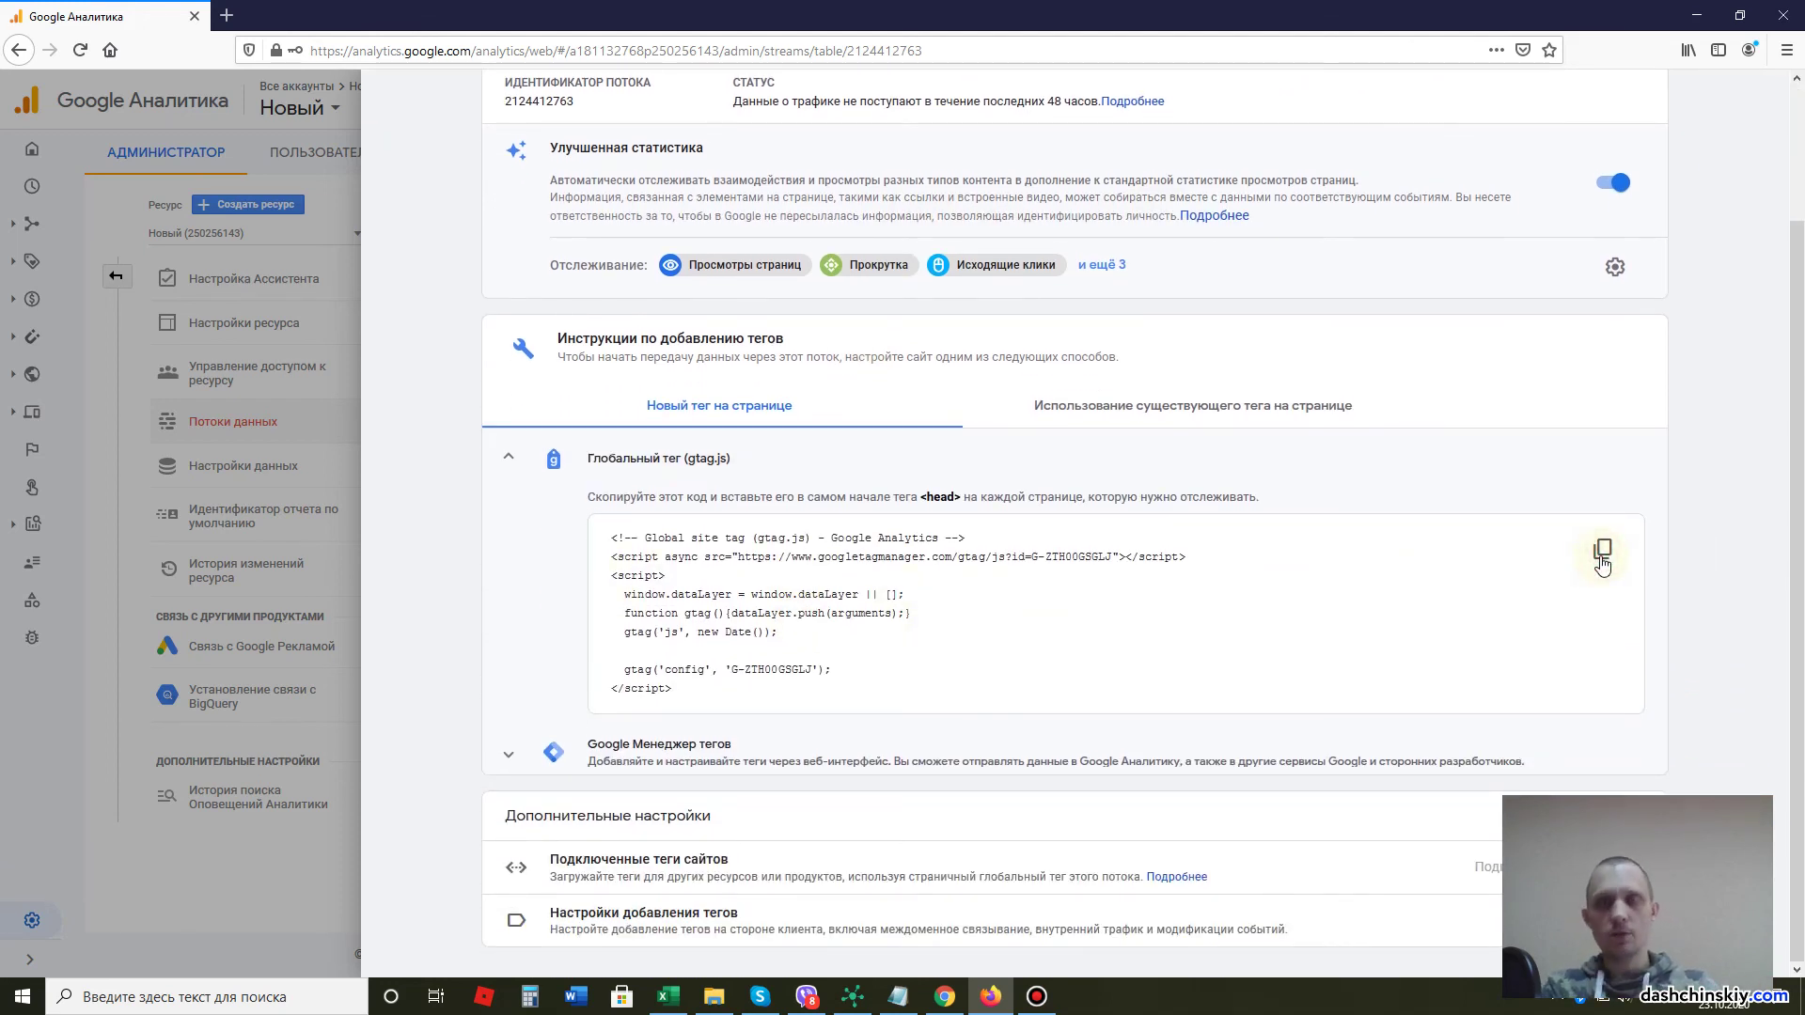